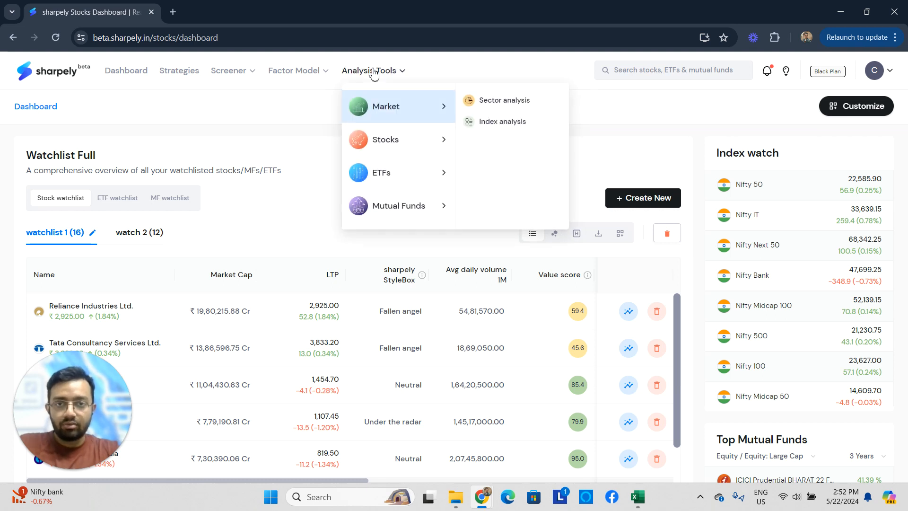
# Open the stock comparison page from the stock analysis tools.
pyautogui.moveTo(385, 145)
pyautogui.click(515, 102)
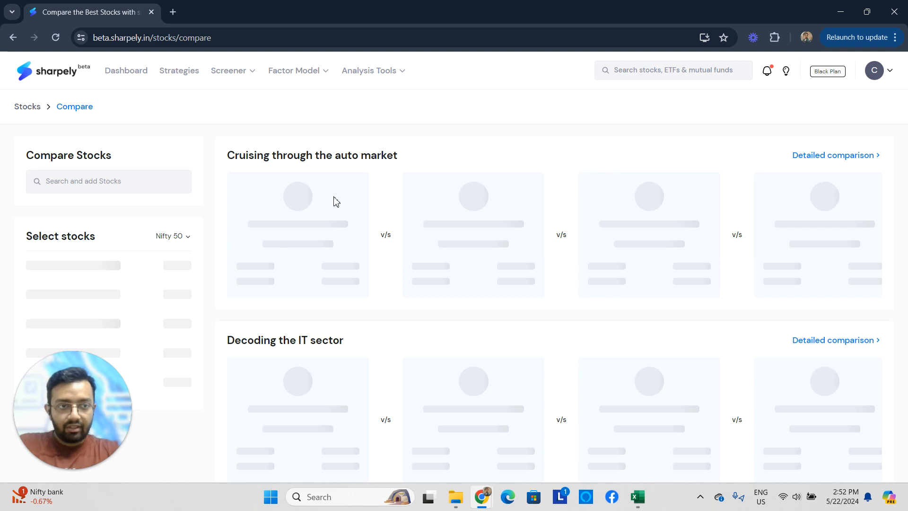
# Examine the suggested stock comparisons for the auto market, the IT sector and the banking giants.
pyautogui.scroll(-1, 239, 194)
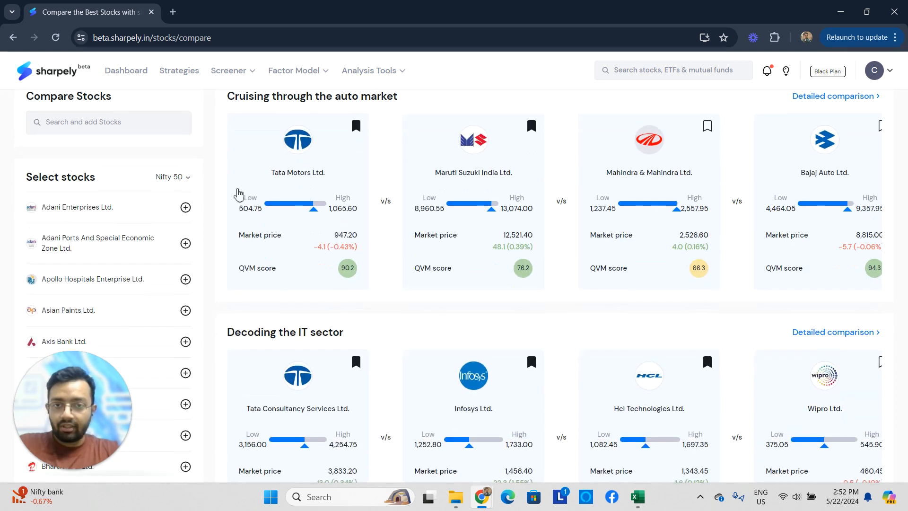
pyautogui.scroll(1, 315, 203)
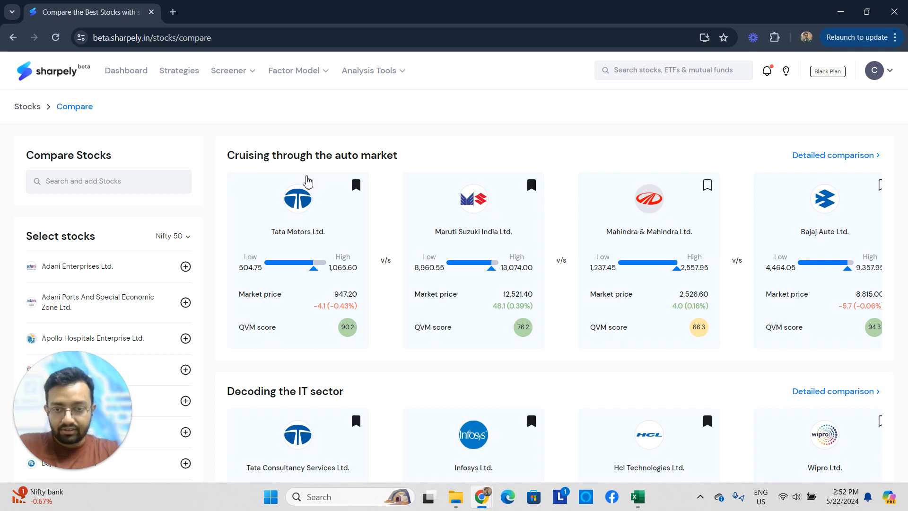
pyautogui.scroll(-2, 307, 182)
pyautogui.scroll(1, 310, 253)
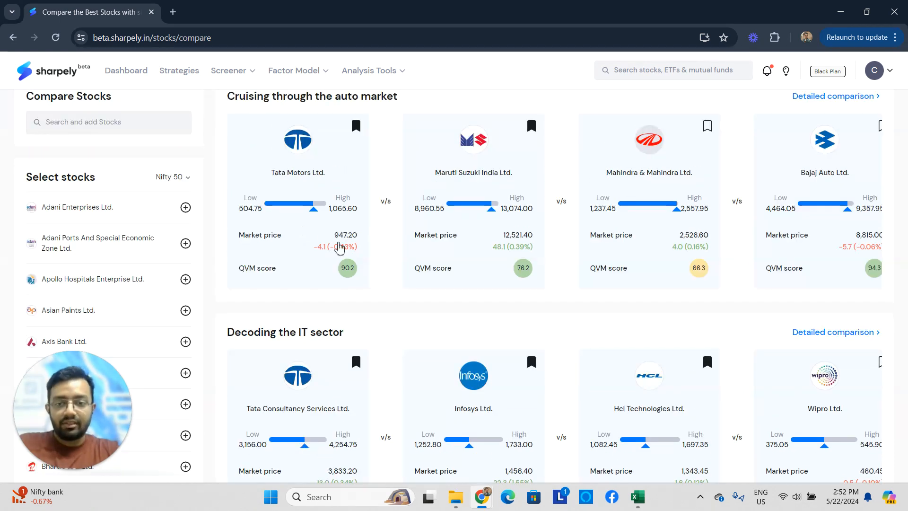
pyautogui.scroll(-1, 261, 272)
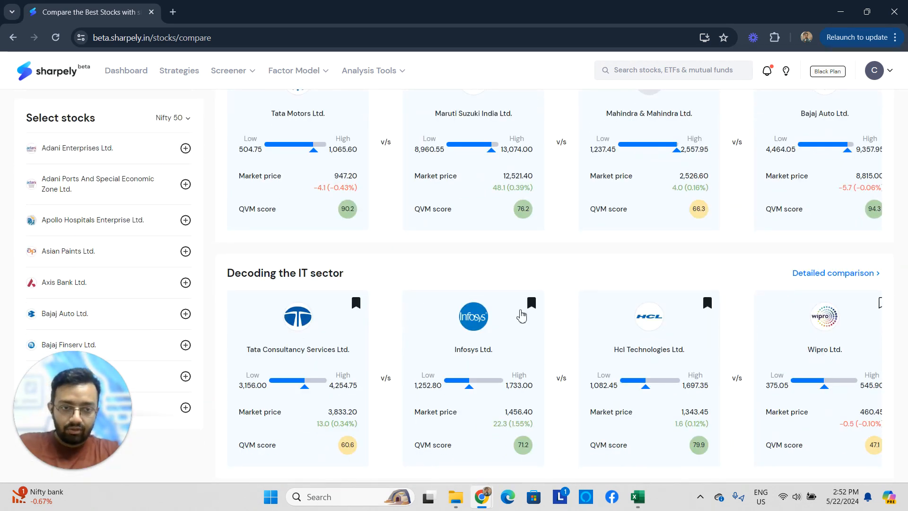
pyautogui.scroll(-5, 501, 308)
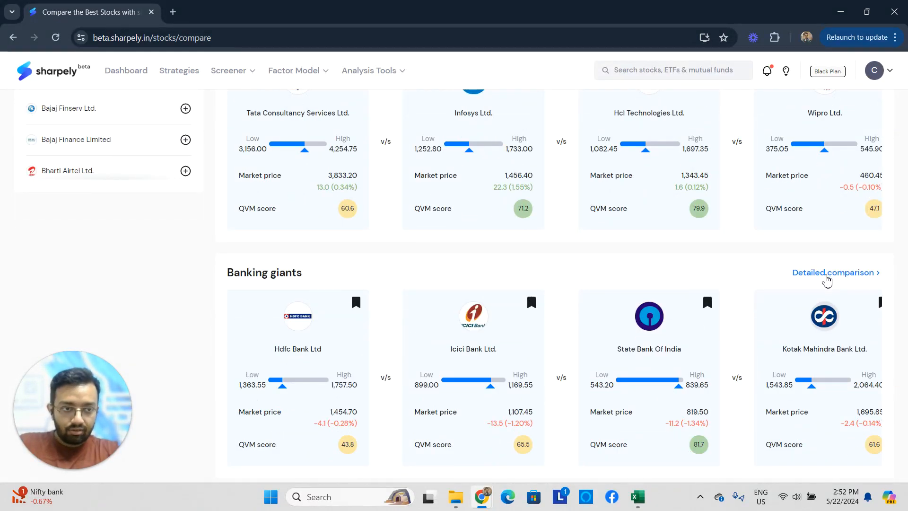
pyautogui.click(15, 209)
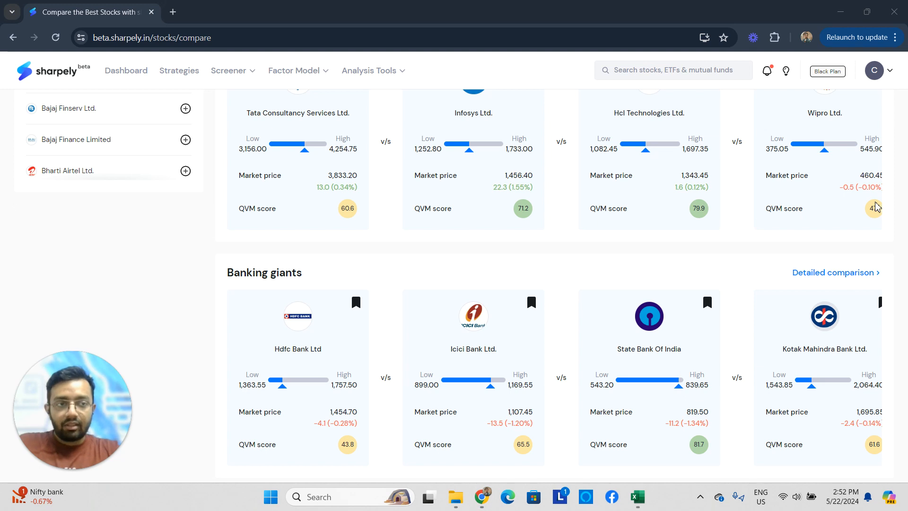
pyautogui.scroll(8, 640, 244)
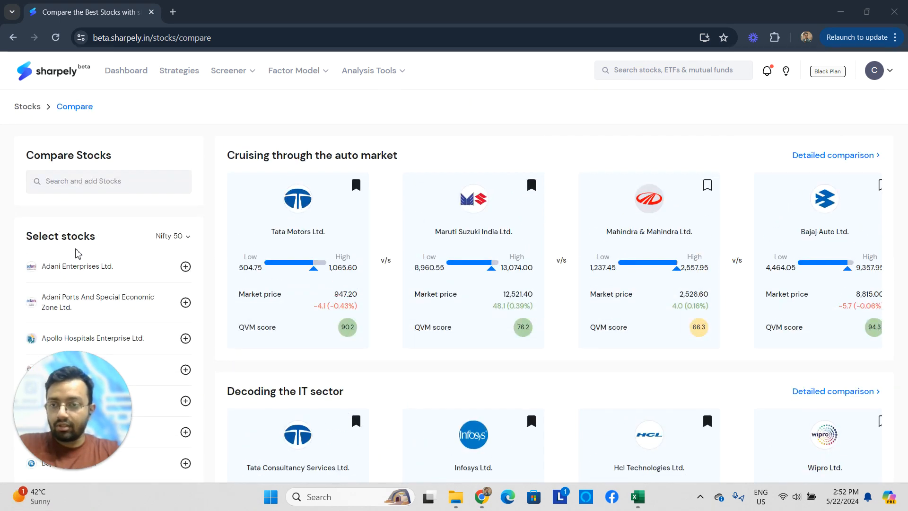
# Set the list of selectable stocks to the Nifty 500 index.
pyautogui.scroll(-1, 186, 267)
pyautogui.scroll(-1, 111, 235)
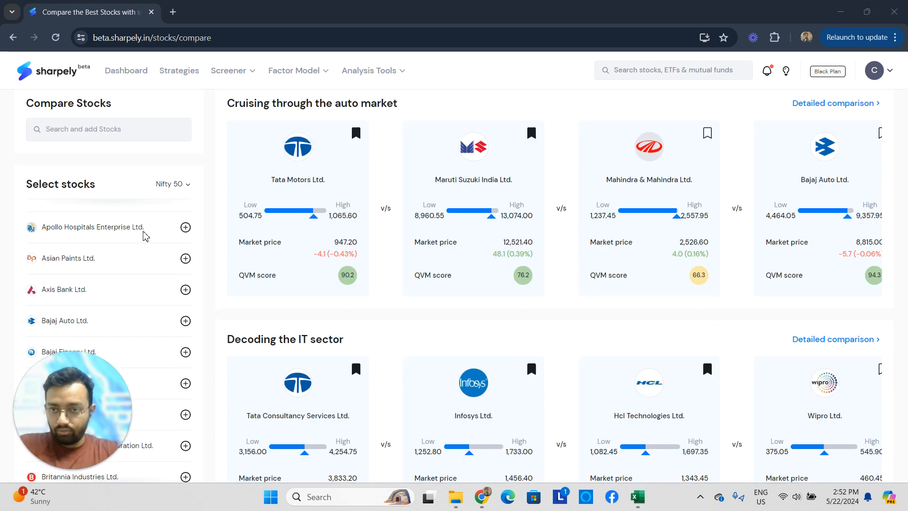
pyautogui.click(178, 184)
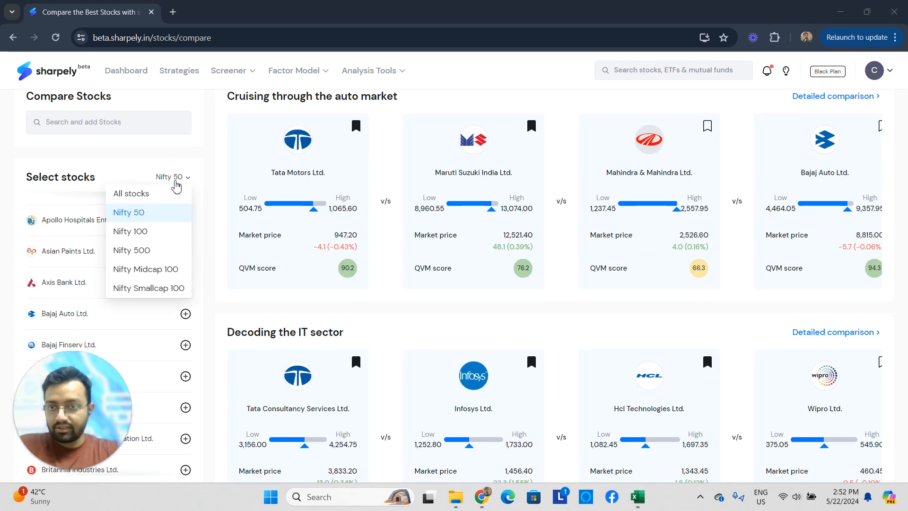
pyautogui.click(169, 249)
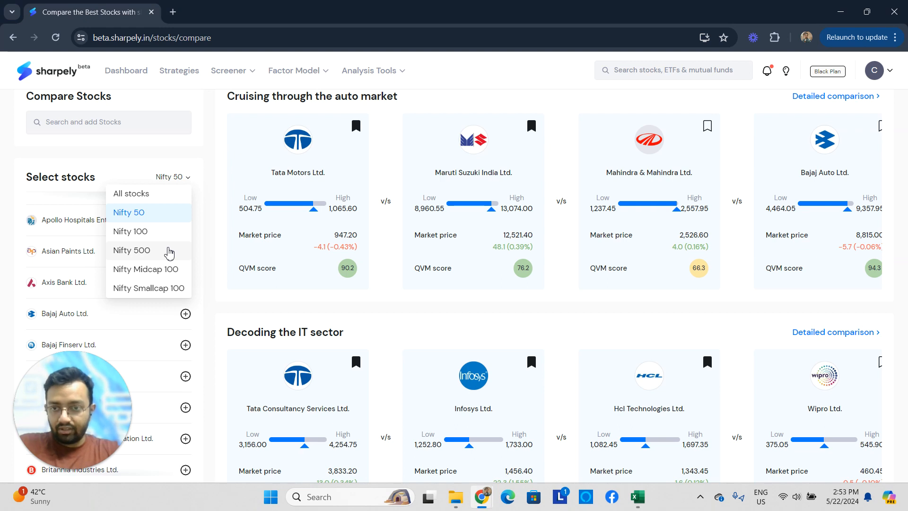
pyautogui.click(168, 251)
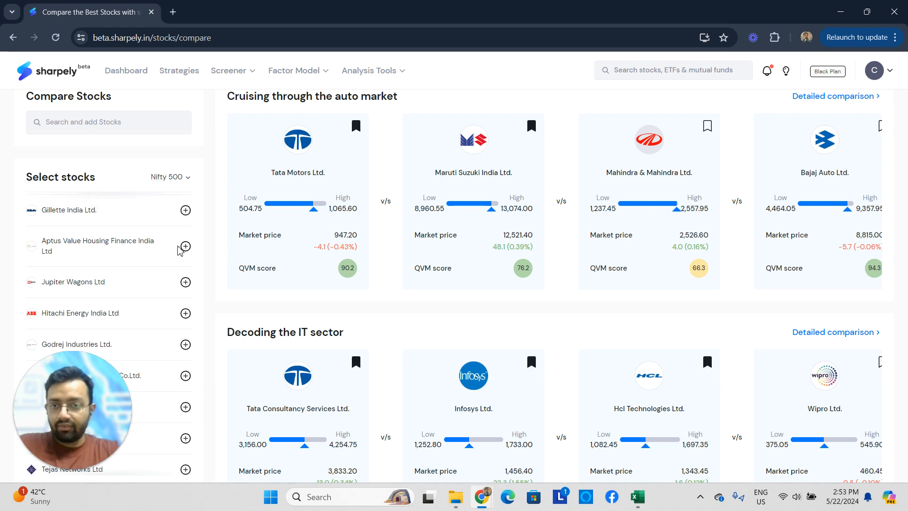
# Browse the Nifty 500 stocks and add Hindustan Zinc Ltd. to the comparison.
pyautogui.scroll(-10, 179, 265)
pyautogui.scroll(-10, 182, 293)
pyautogui.scroll(15, 176, 287)
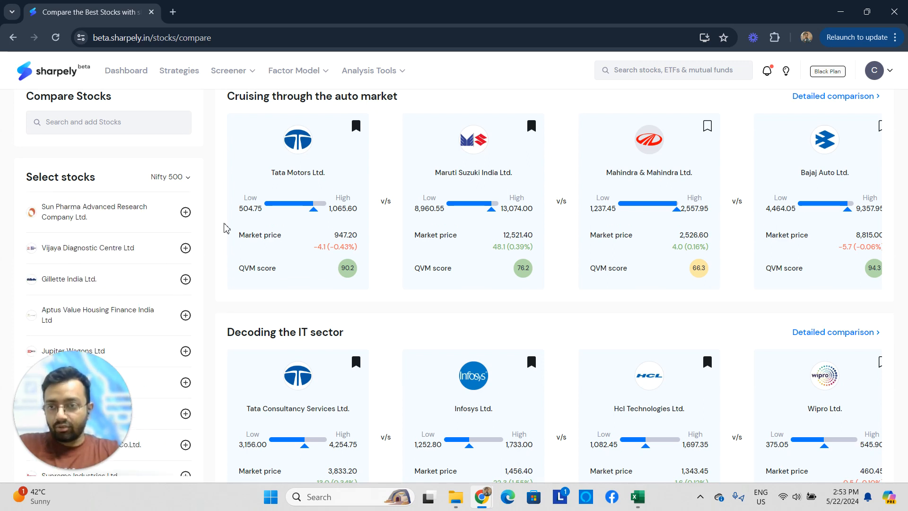
pyautogui.scroll(-2, 222, 221)
pyautogui.scroll(-2, 116, 239)
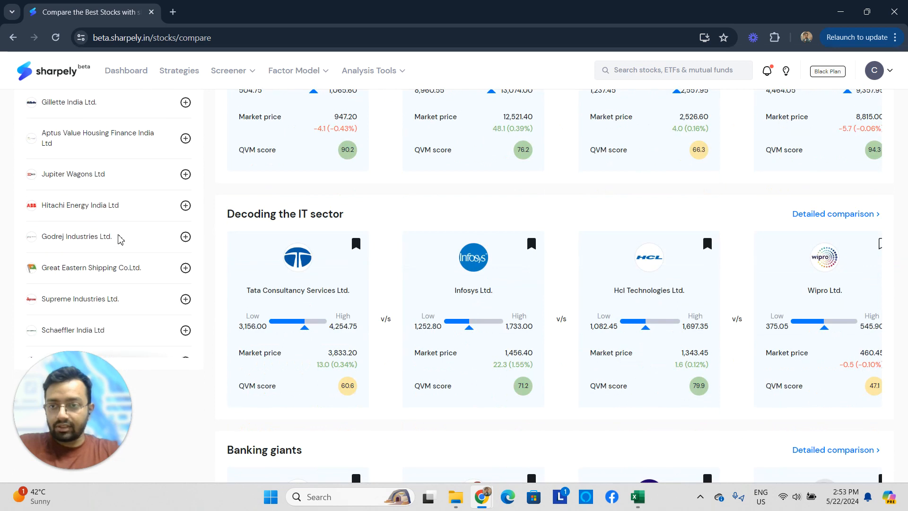
pyautogui.scroll(-5, 121, 238)
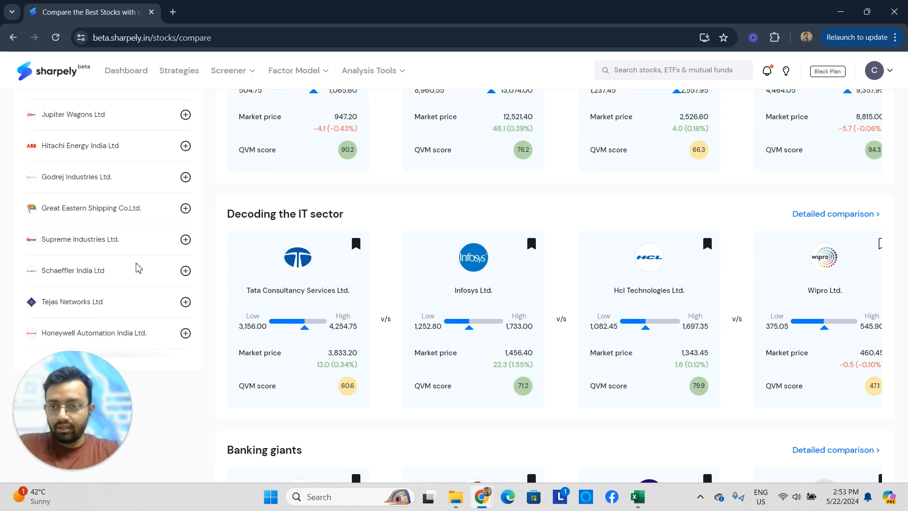
pyautogui.scroll(-1, 142, 271)
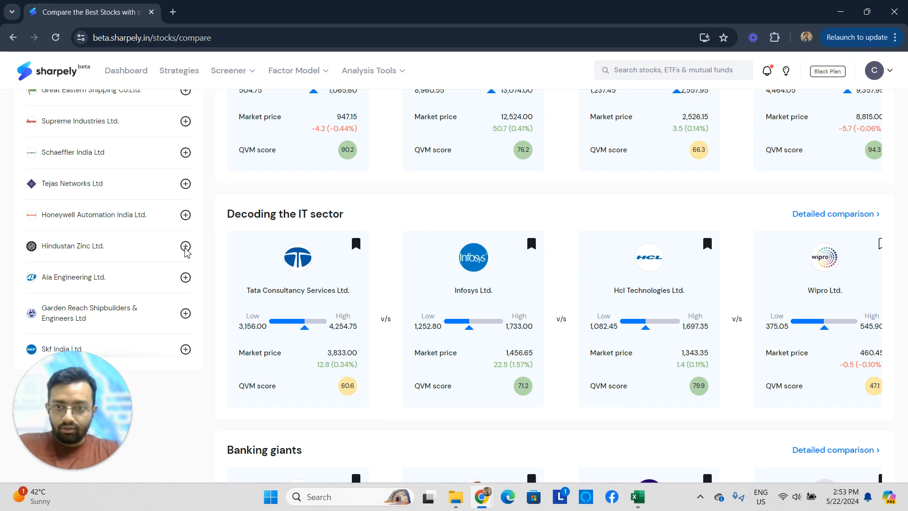
pyautogui.scroll(10, 112, 258)
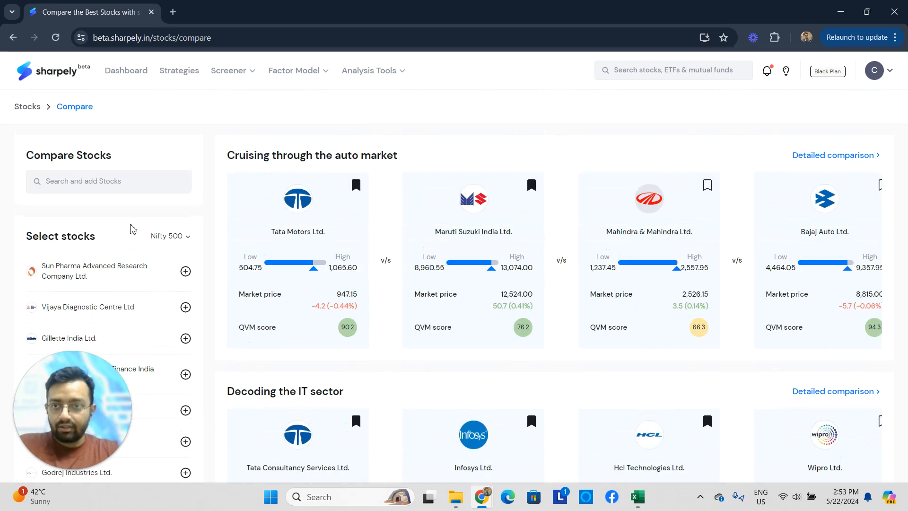
# Add Jupiter Wagons Ltd from the Nifty 500 list to the comparison.
pyautogui.click(136, 180)
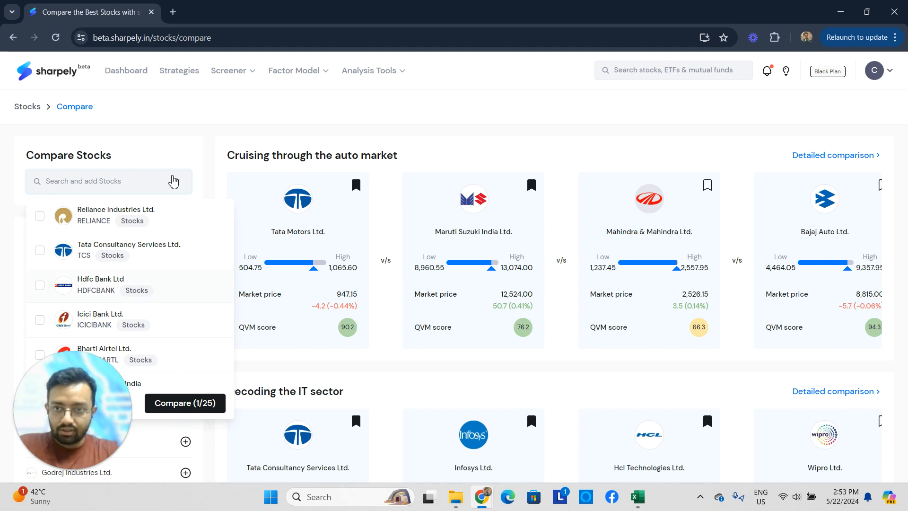
pyautogui.click(212, 186)
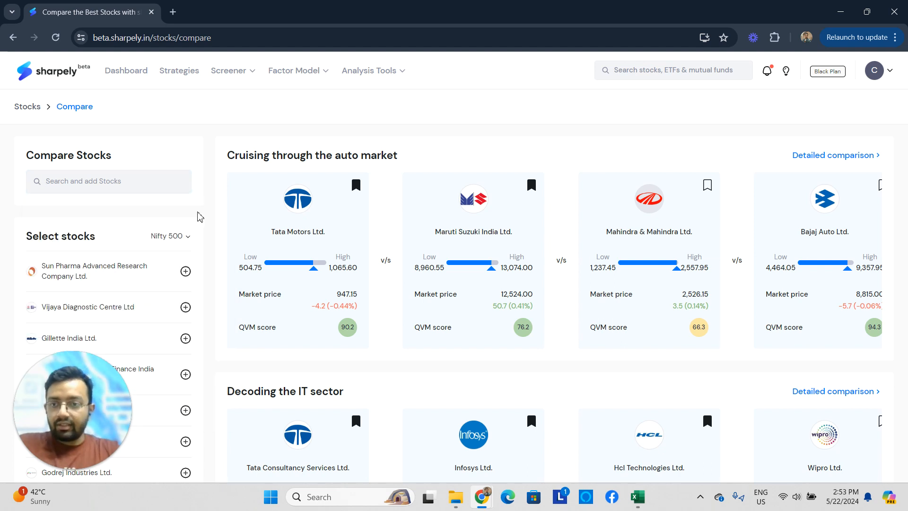
pyautogui.scroll(-3, 170, 224)
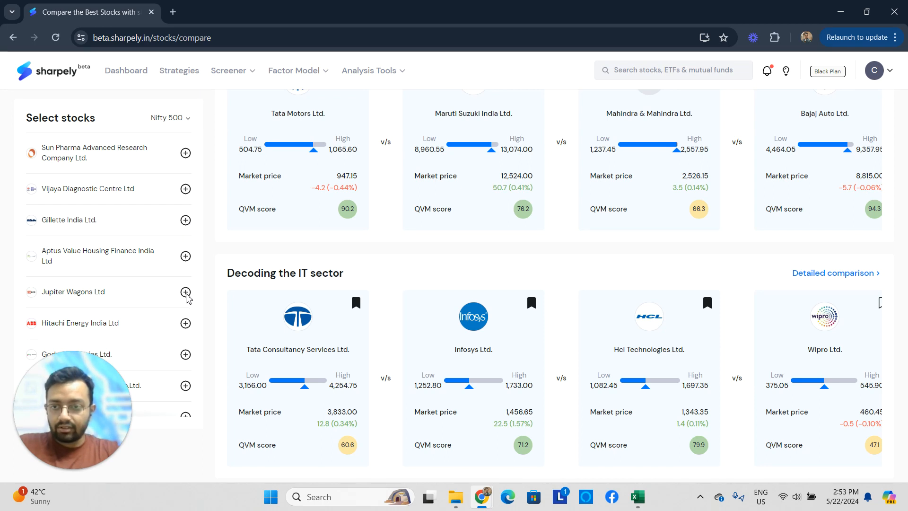
pyautogui.click(187, 257)
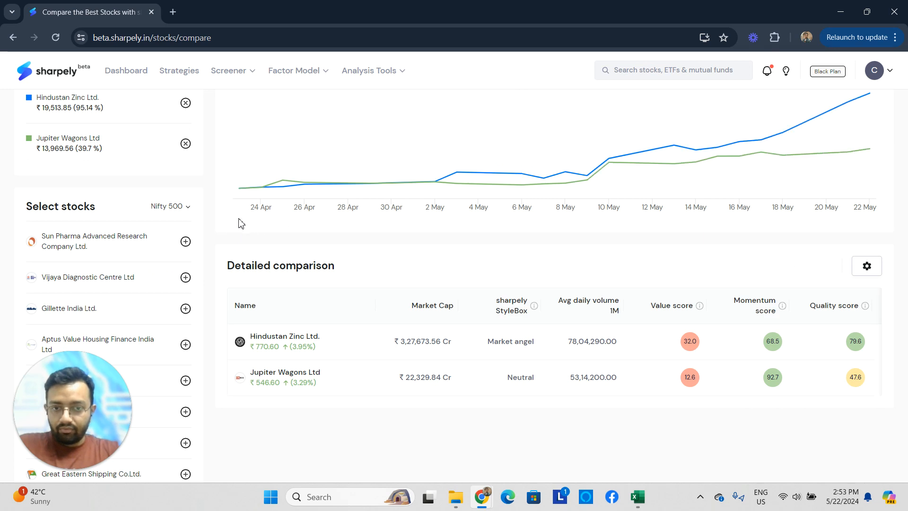
# Add Godrej Industries Ltd. from the Nifty 500 list to the comparison.
pyautogui.scroll(-3, 472, 331)
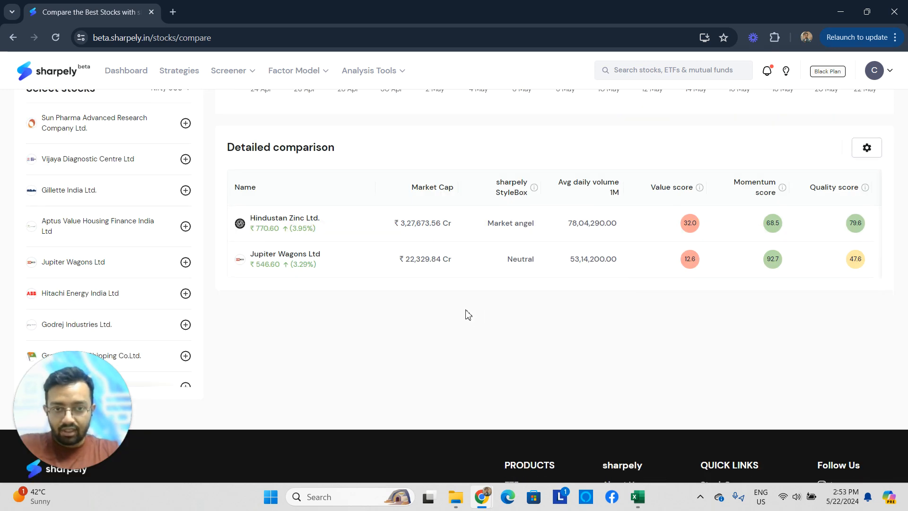
pyautogui.scroll(-1, 156, 272)
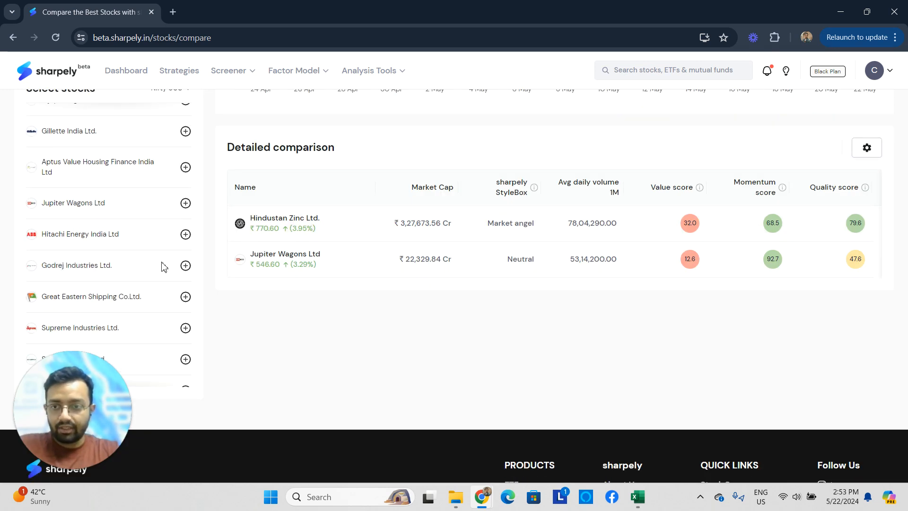
pyautogui.click(185, 265)
pyautogui.click(185, 267)
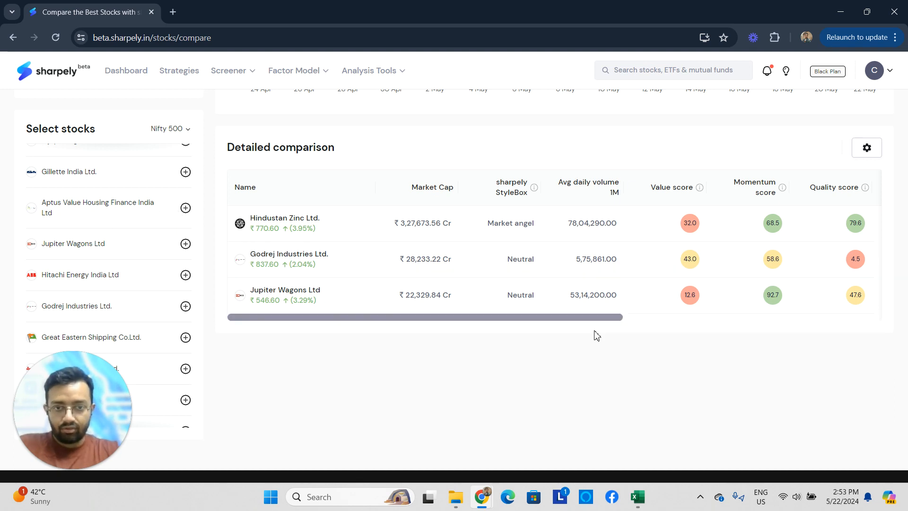
# Search the comparison stocks for "tita" and select Titagarh Rail Systems Ltd.
pyautogui.scroll(2, 131, 227)
pyautogui.scroll(5, 131, 227)
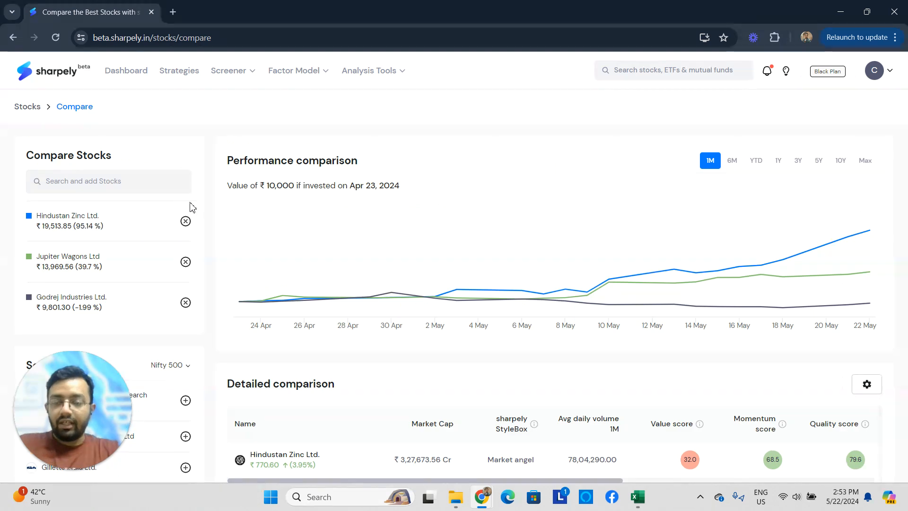
pyautogui.click(128, 180)
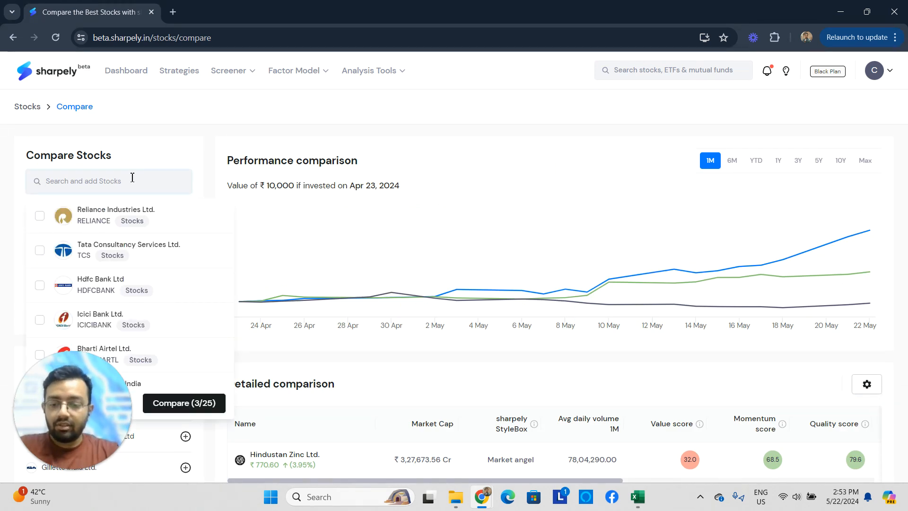
pyautogui.write('tita')
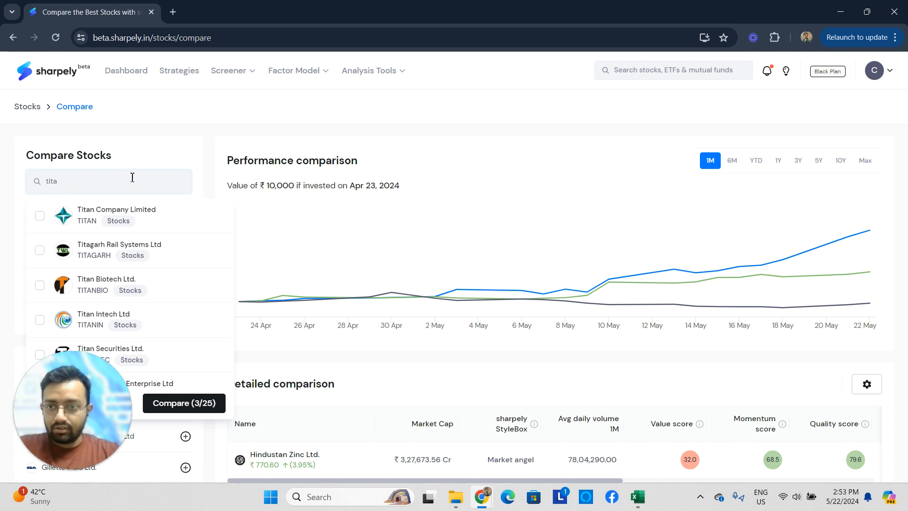
pyautogui.click(39, 254)
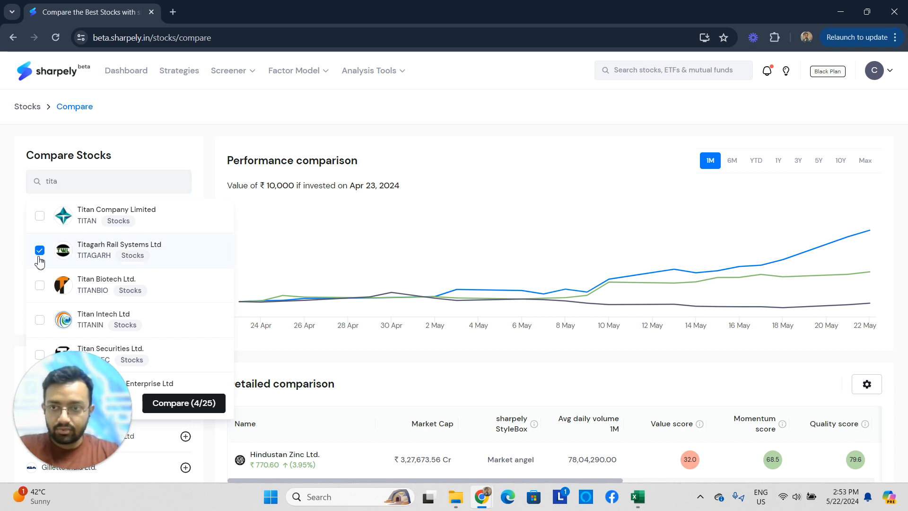
# Search the comparison stocks for "rvnl" and select Rail Vikas Nigam Ltd.
pyautogui.doubleClick(44, 187)
pyautogui.write('rvnl')
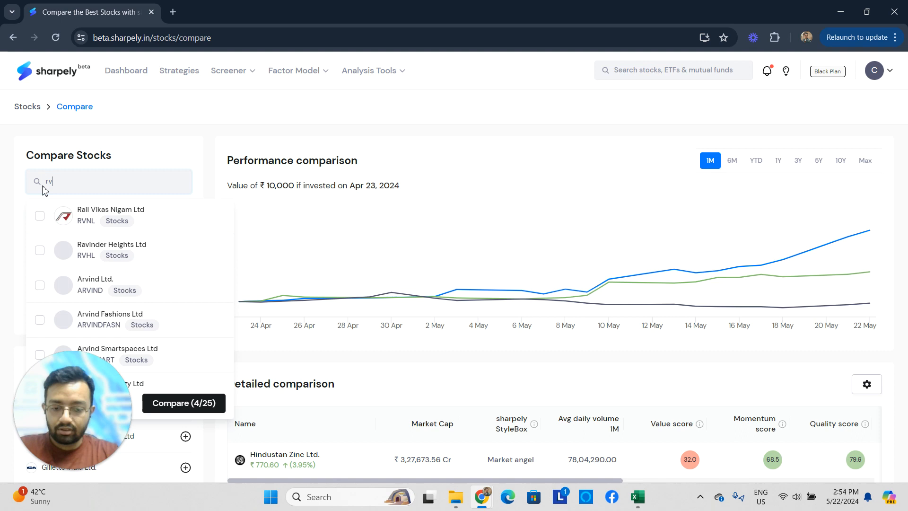
pyautogui.click(40, 215)
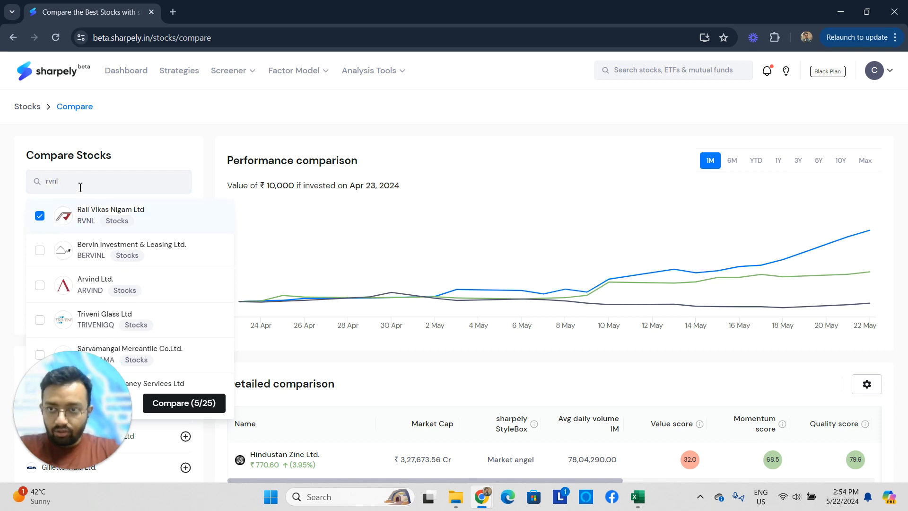
# Search the comparison stocks for "irfc" and select Indian Railway Finance Corporation Ltd.
pyautogui.moveTo(80, 181); pyautogui.dragTo(6, 184)
pyautogui.write('irfc')
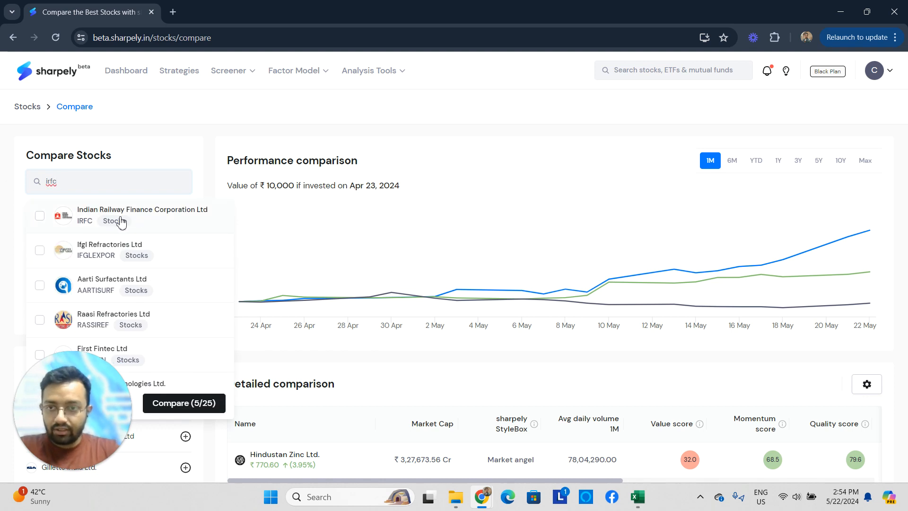
pyautogui.click(40, 216)
pyautogui.click(40, 217)
pyautogui.click(40, 217)
# Run the comparison with the newly selected railway stocks included and bring up the detailed comparison table.
pyautogui.scroll(-3, 349, 365)
pyautogui.scroll(3, 182, 226)
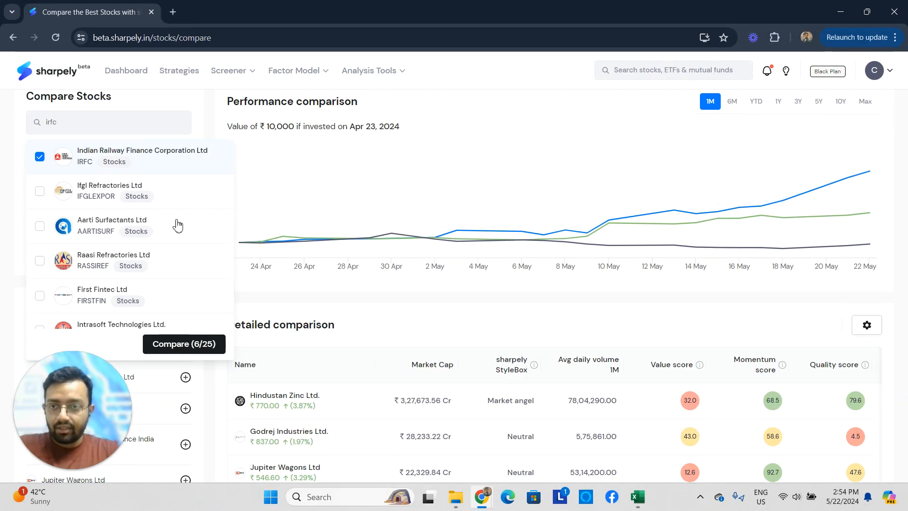
pyautogui.scroll(-3, 180, 246)
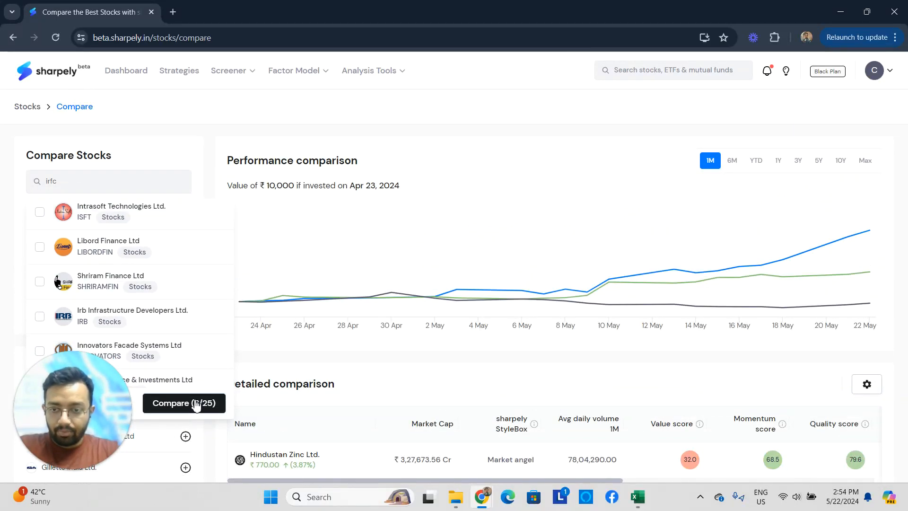
pyautogui.click(196, 404)
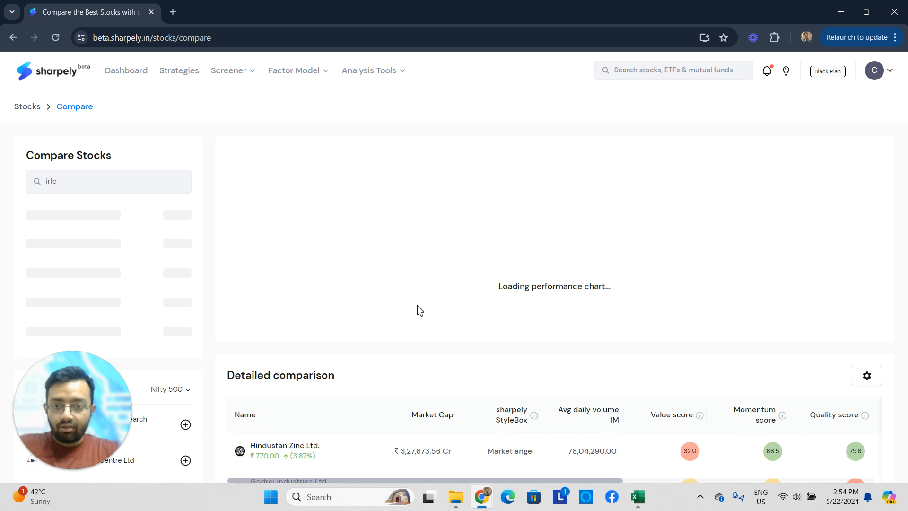
pyautogui.scroll(-5, 373, 263)
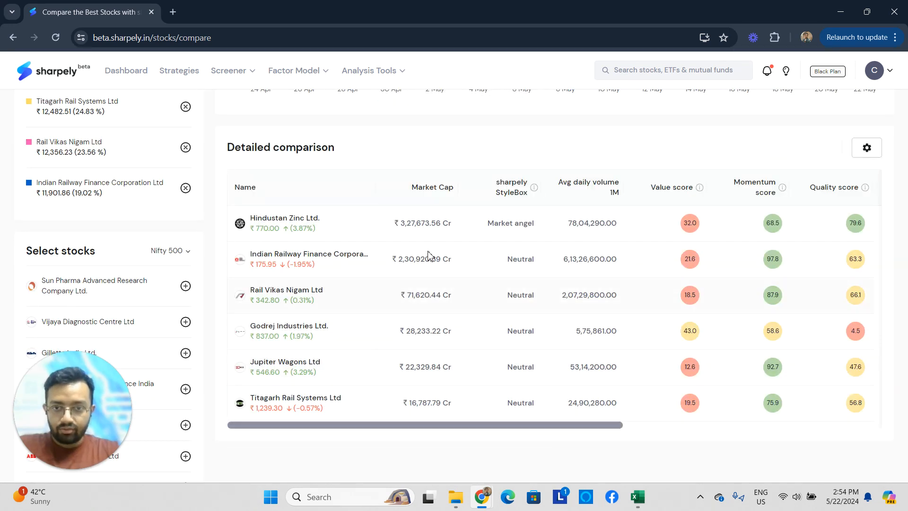
# Examine the detailed comparison table's scores, PE ratios and price returns across the selected stocks.
pyautogui.scroll(-1, 324, 344)
pyautogui.scroll(1, 425, 344)
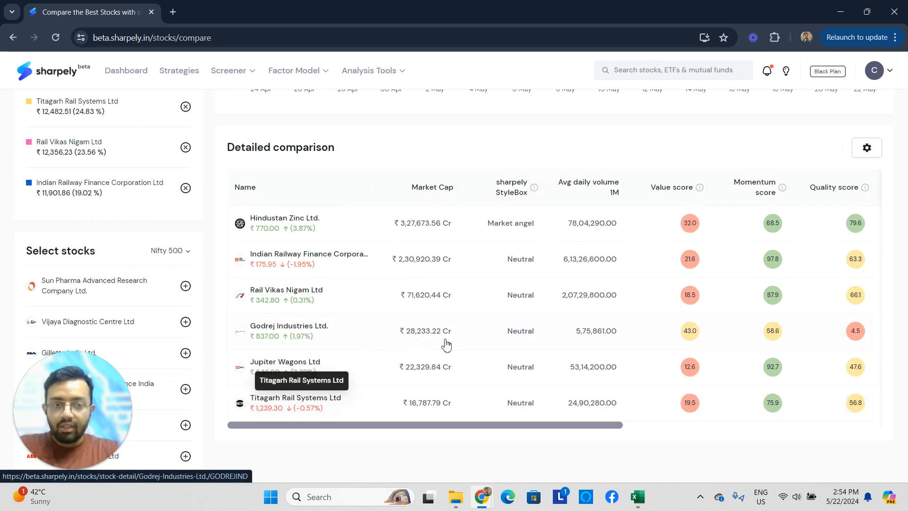
pyautogui.scroll(2, 591, 302)
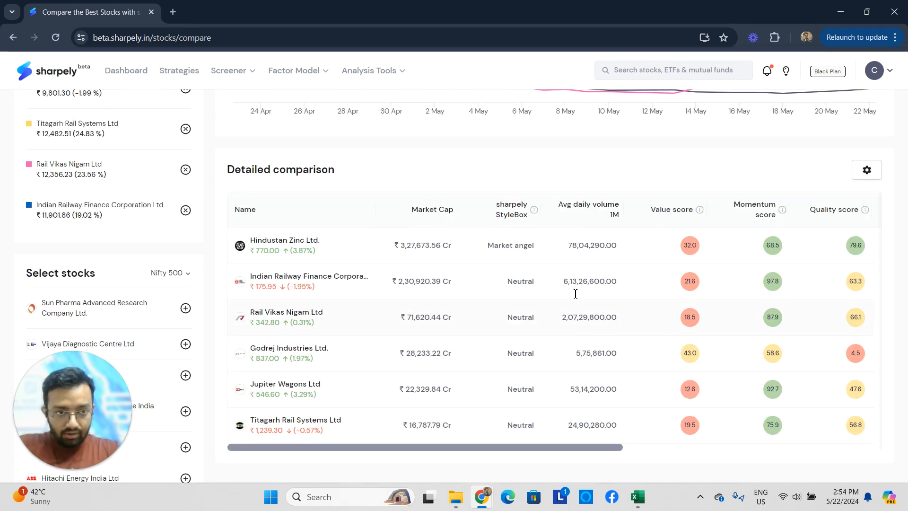
pyautogui.scroll(-1, 572, 298)
pyautogui.scroll(-2, 520, 236)
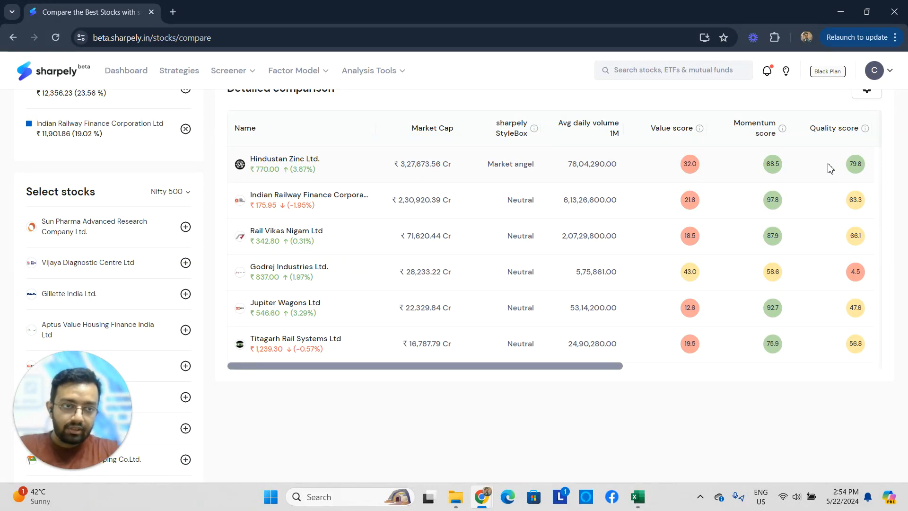
pyautogui.hscroll(2, 829, 168)
pyautogui.hscroll(-2, 830, 168)
pyautogui.hscroll(4, 830, 168)
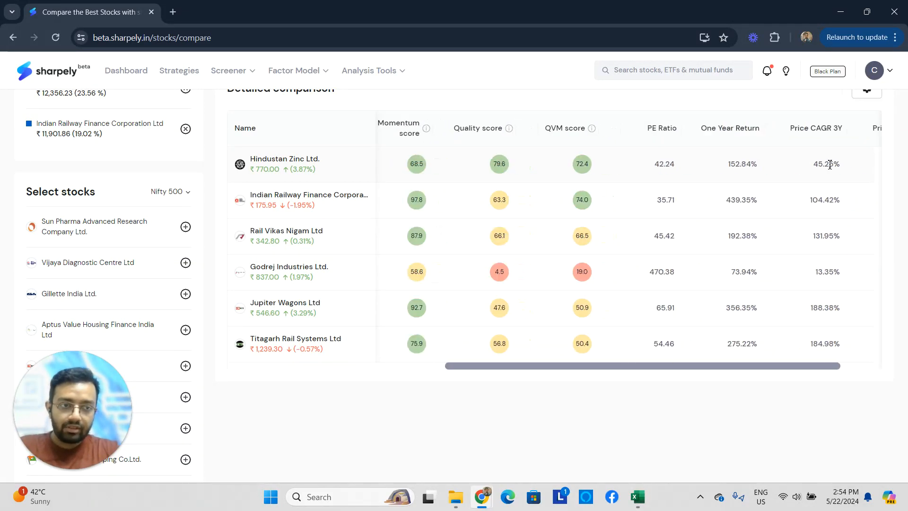
pyautogui.hscroll(-6, 830, 164)
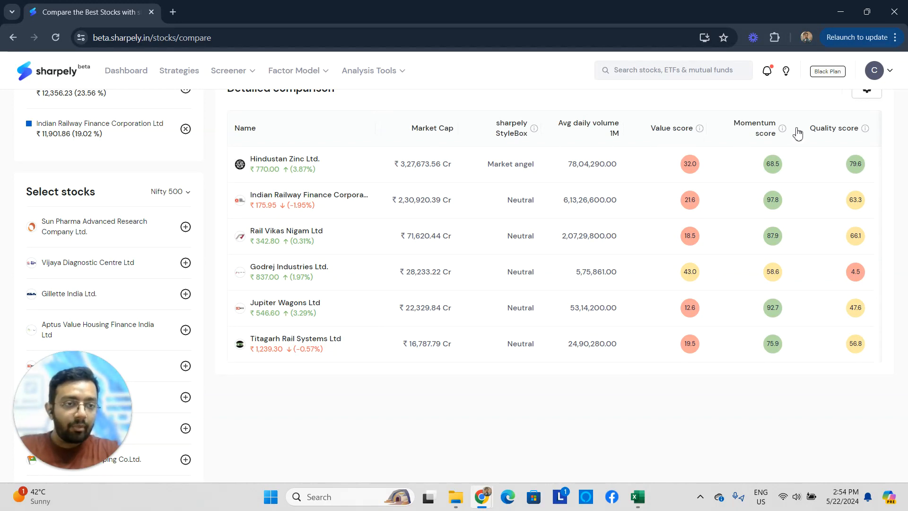
pyautogui.hscroll(1, 797, 133)
pyautogui.hscroll(2, 798, 134)
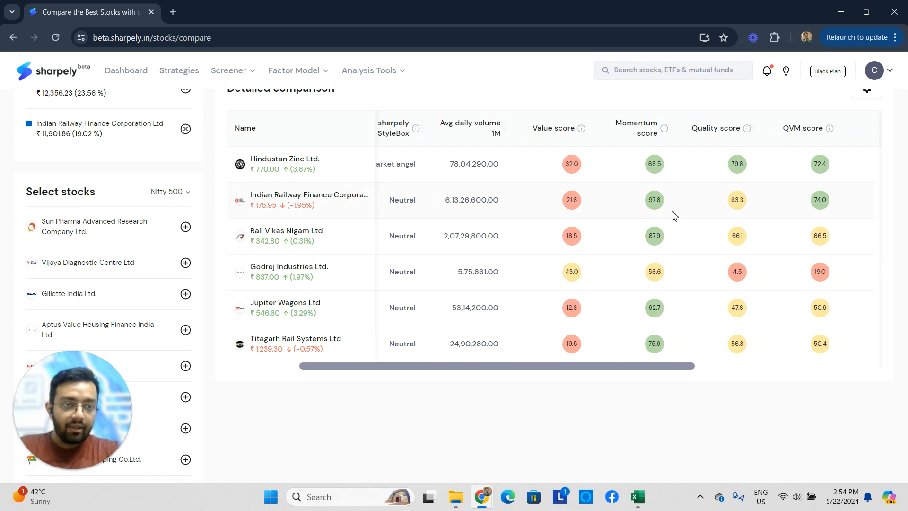
pyautogui.scroll(1, 544, 220)
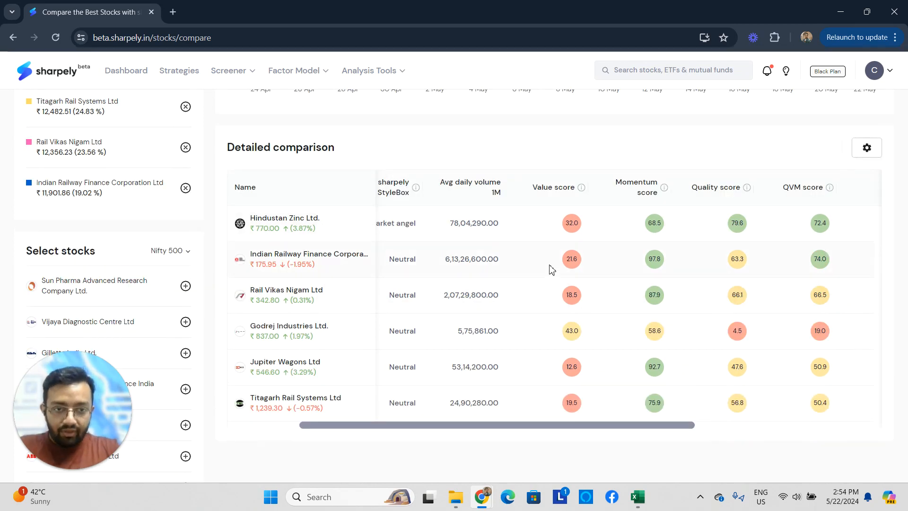
pyautogui.hscroll(-3, 550, 271)
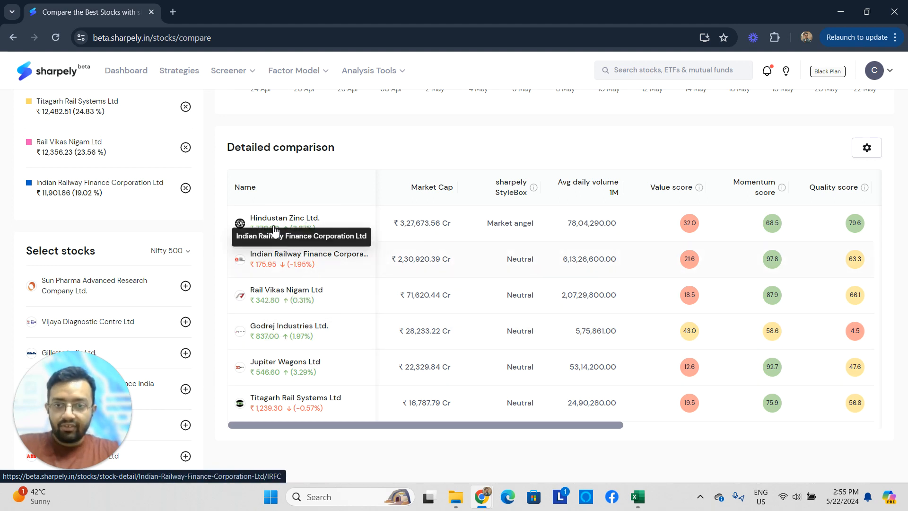
# Remove Godrej Industries Ltd. and Hindustan Zinc Ltd. from the compared stocks.
pyautogui.scroll(2, 189, 235)
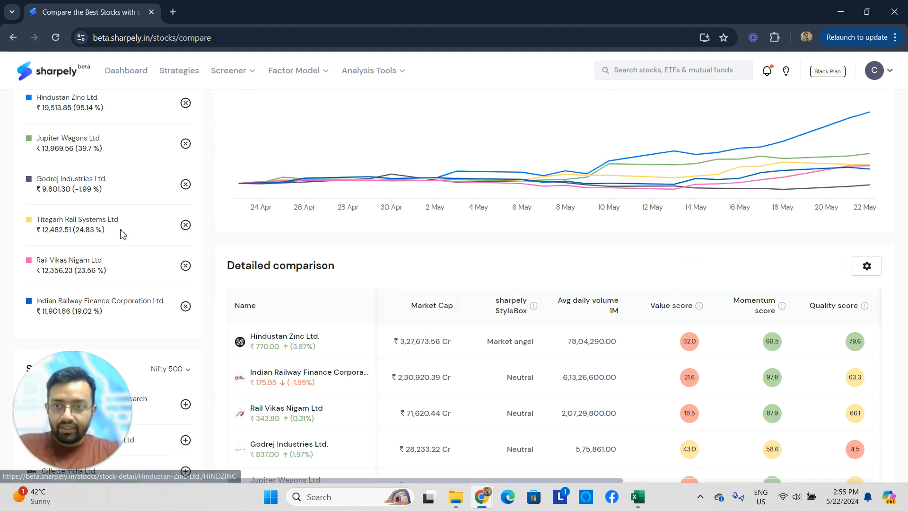
pyautogui.click(185, 184)
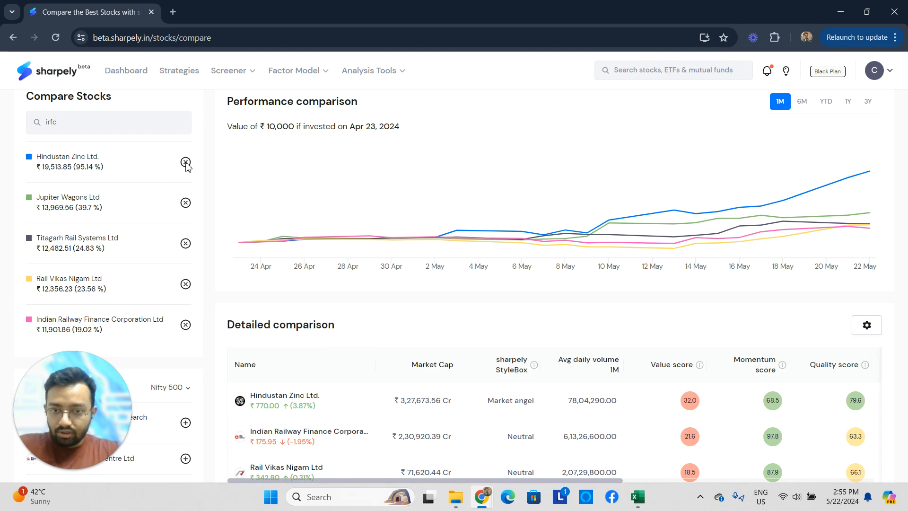
pyautogui.click(186, 163)
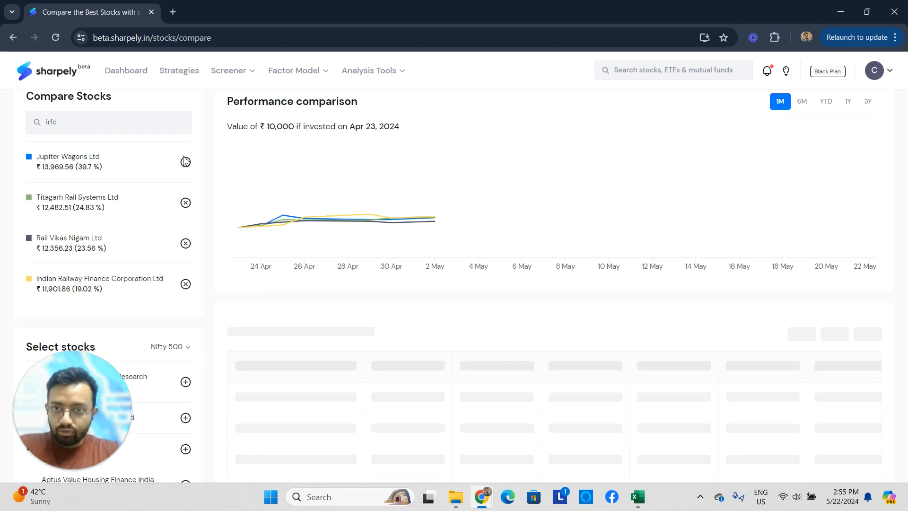
# Open the column customisation of the detailed comparison table and review its list of selected metrics.
pyautogui.scroll(-2, 283, 285)
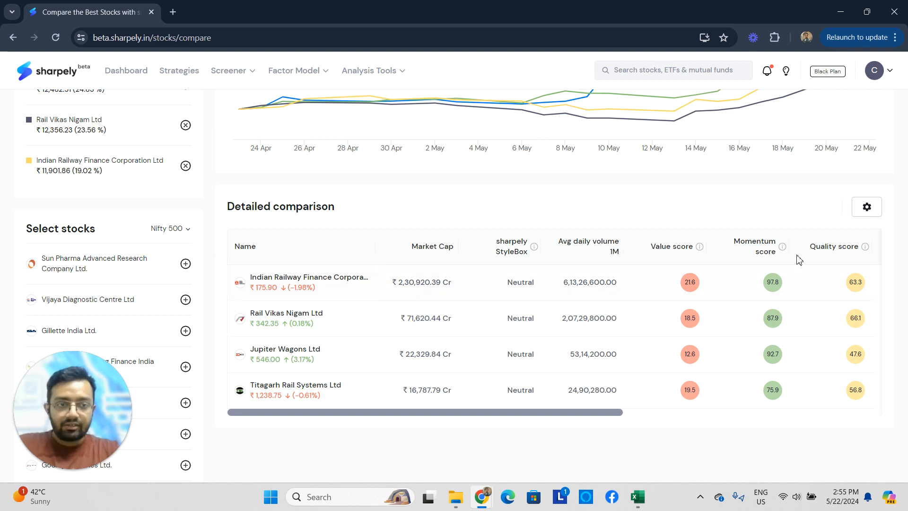
pyautogui.click(866, 215)
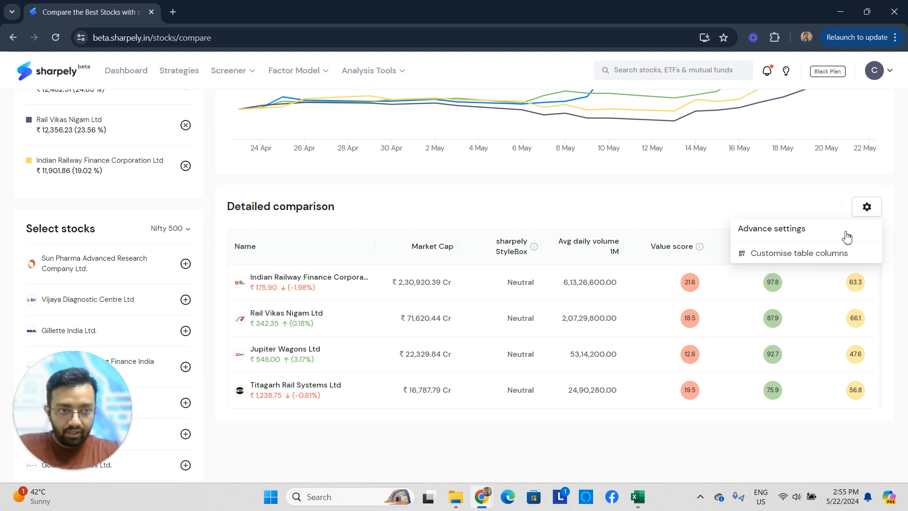
pyautogui.click(822, 255)
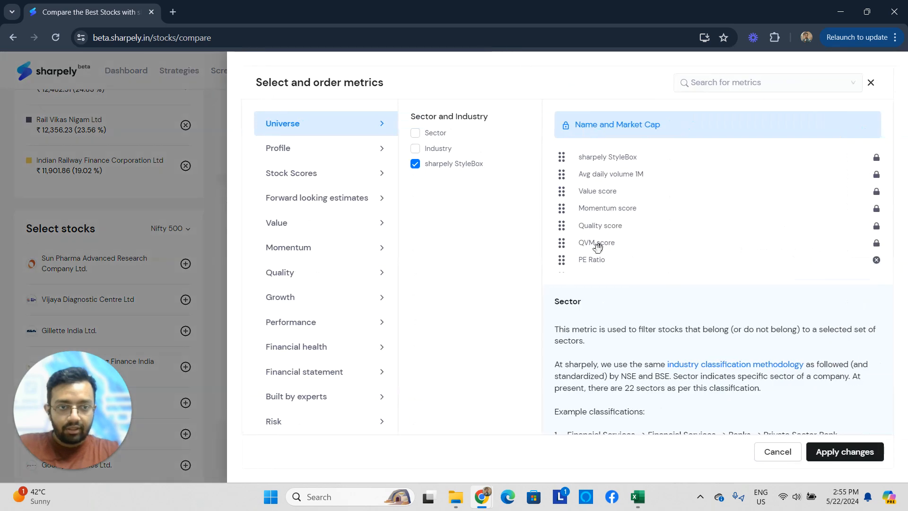
pyautogui.scroll(-1, 608, 197)
pyautogui.scroll(1, 612, 198)
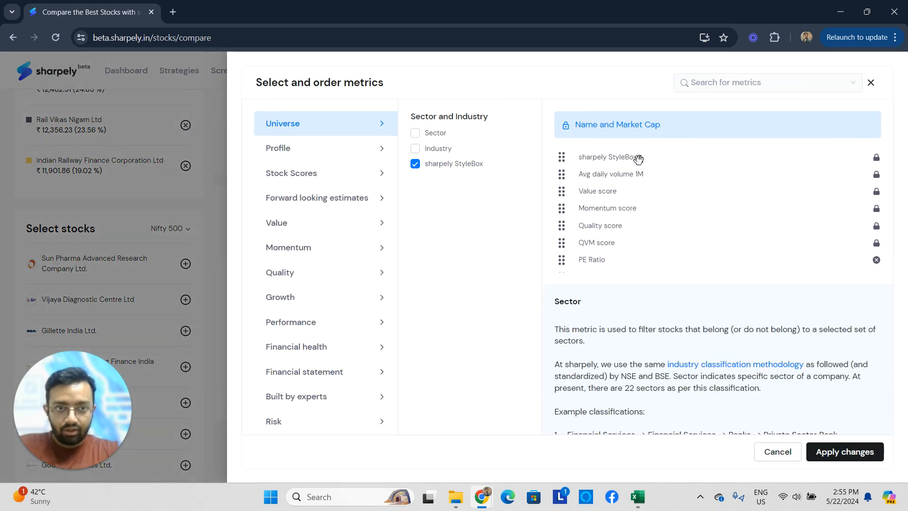
pyautogui.scroll(-1, 647, 160)
pyautogui.scroll(1, 690, 168)
pyautogui.scroll(-1, 722, 176)
pyautogui.scroll(1, 724, 177)
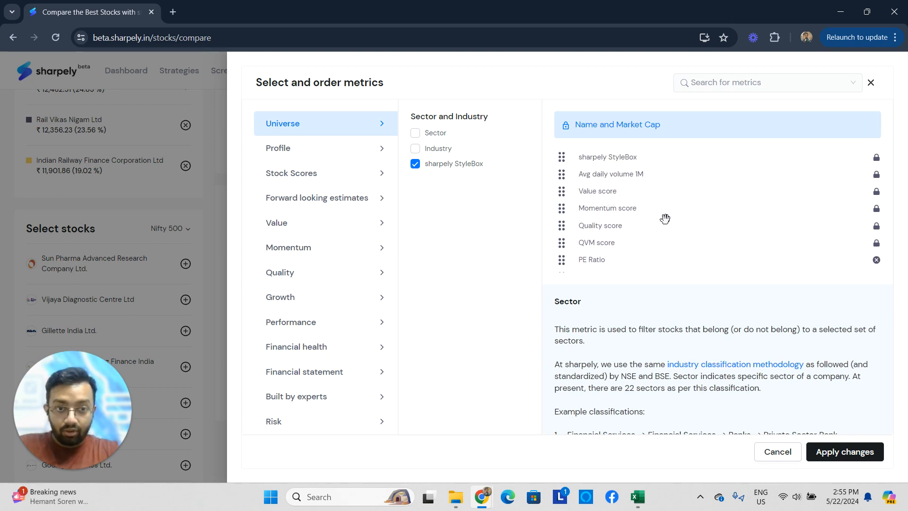
# Add the EV/EBITDA, ROE TTM and Sales CAGR 3Y metrics to the comparison table's columns.
pyautogui.click(337, 227)
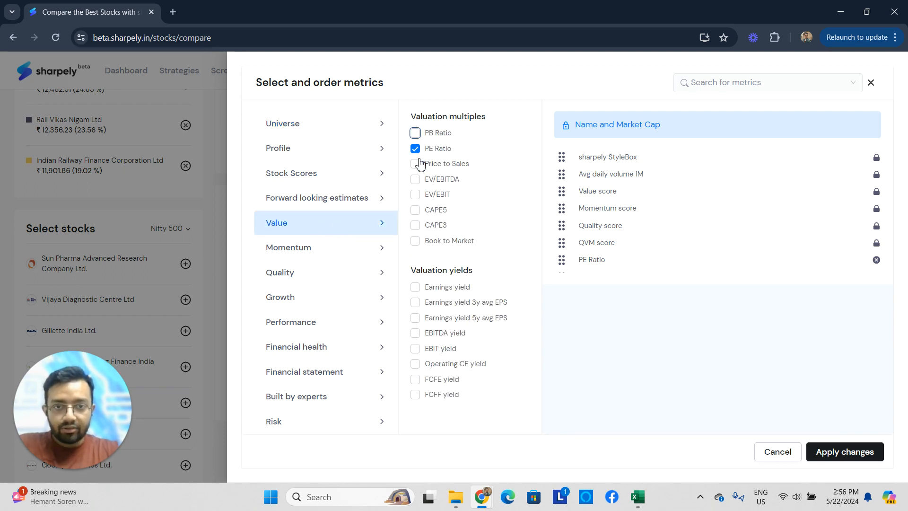
pyautogui.click(415, 134)
pyautogui.click(415, 134)
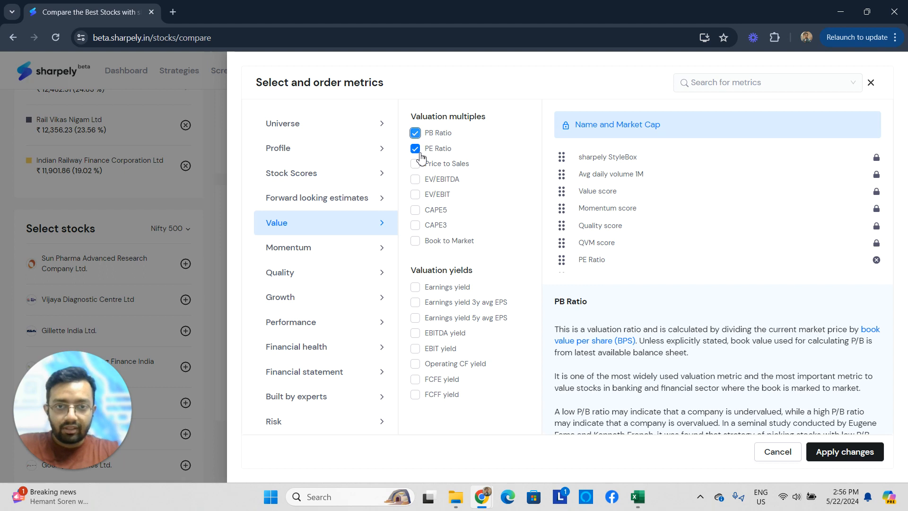
pyautogui.click(416, 180)
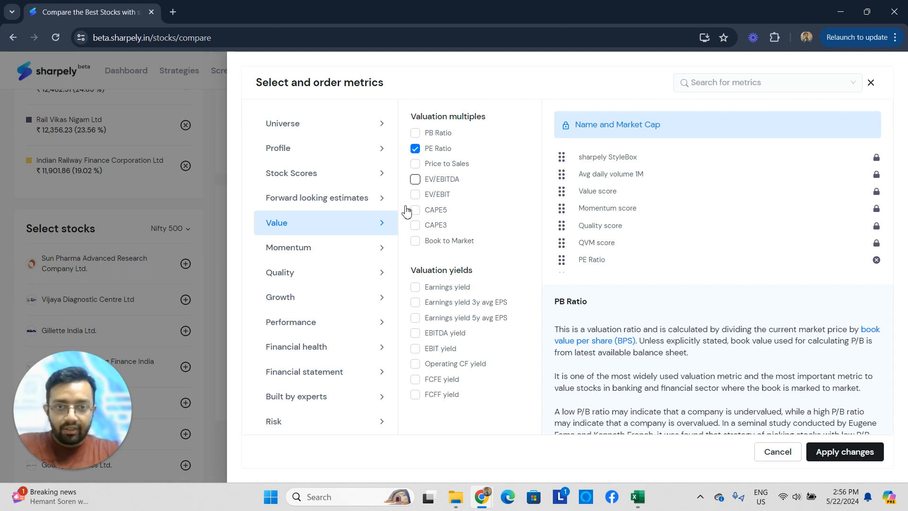
pyautogui.click(304, 280)
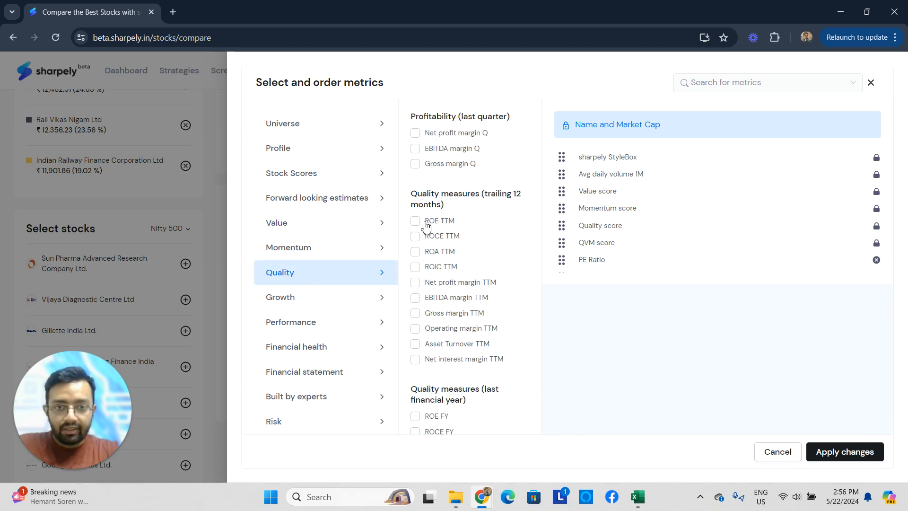
pyautogui.click(415, 221)
pyautogui.click(302, 300)
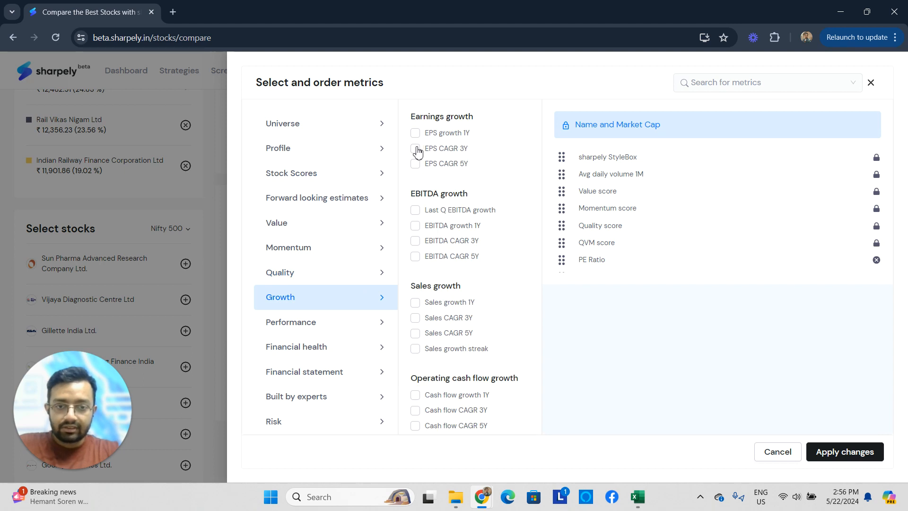
pyautogui.click(415, 319)
# Reorder the selected metrics, placing Sales CAGR 3Y directly after Avg daily volume 1M and ROE TTM directly after sharpely StyleBox.
pyautogui.scroll(-2, 697, 240)
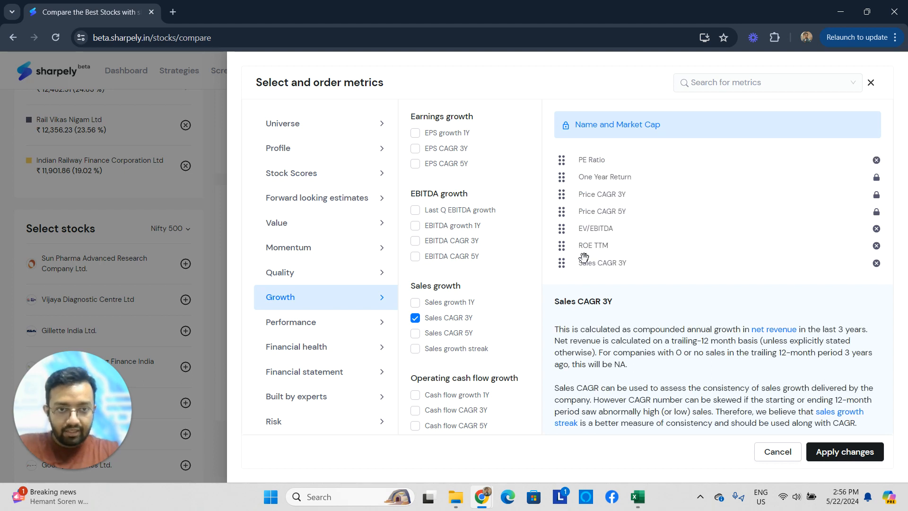
pyautogui.moveTo(561, 267)
pyautogui.mouseDown()
pyautogui.moveTo(561, 229)
pyautogui.moveTo(565, 263)
pyautogui.mouseUp()
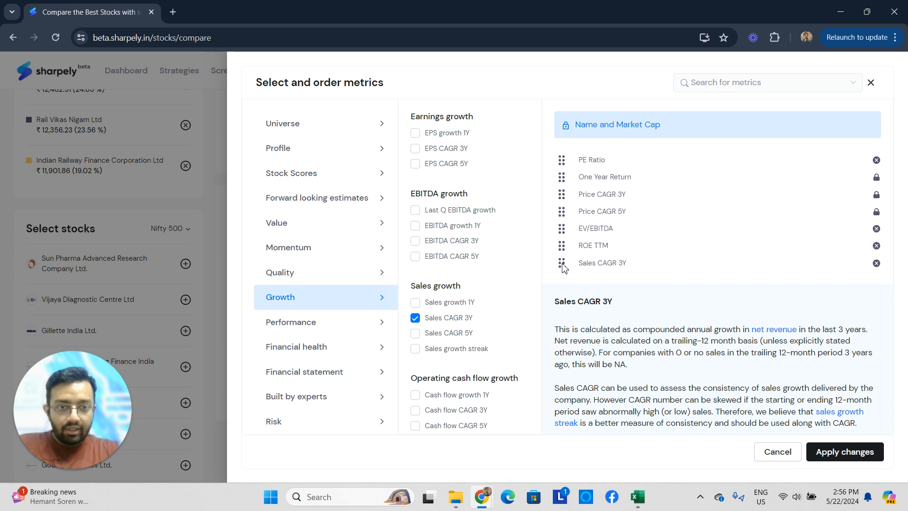
pyautogui.scroll(-1, 569, 255)
pyautogui.scroll(1, 591, 298)
pyautogui.moveTo(563, 257); pyautogui.dragTo(564, 191)
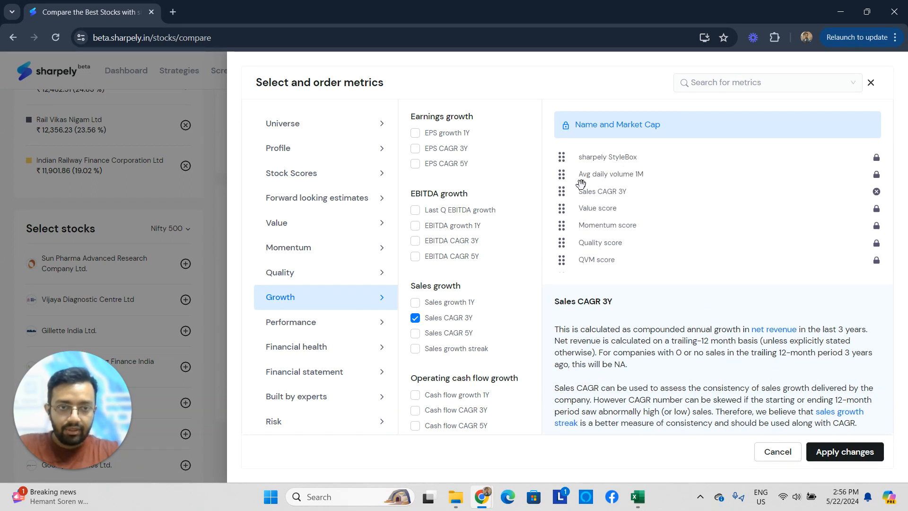
pyautogui.scroll(-2, 614, 190)
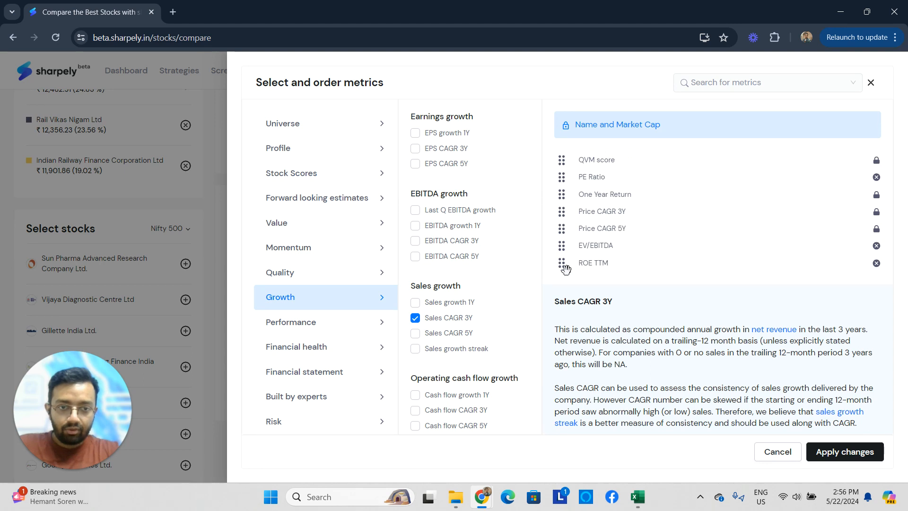
pyautogui.moveTo(562, 268); pyautogui.dragTo(560, 179)
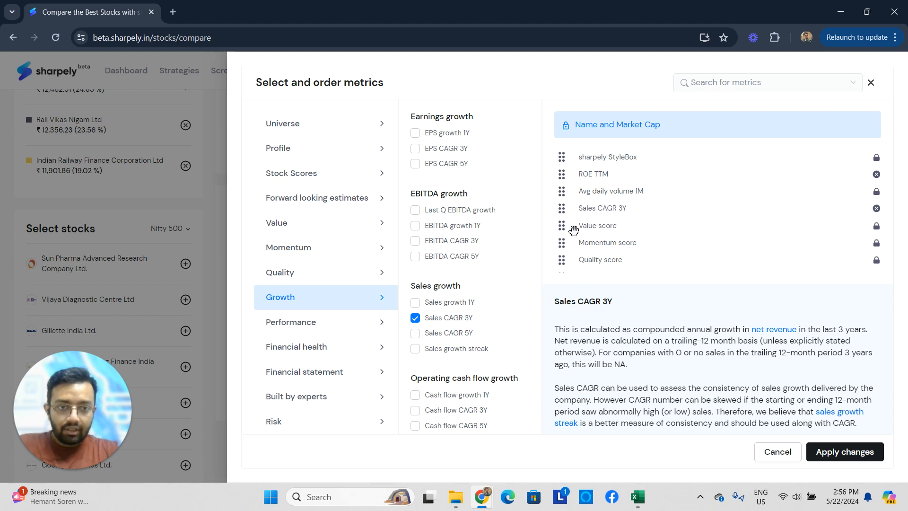
# Place EV/EBITDA and Sales CAGR 3Y, in that order, directly after ROE TTM and apply the column changes.
pyautogui.scroll(-2, 576, 230)
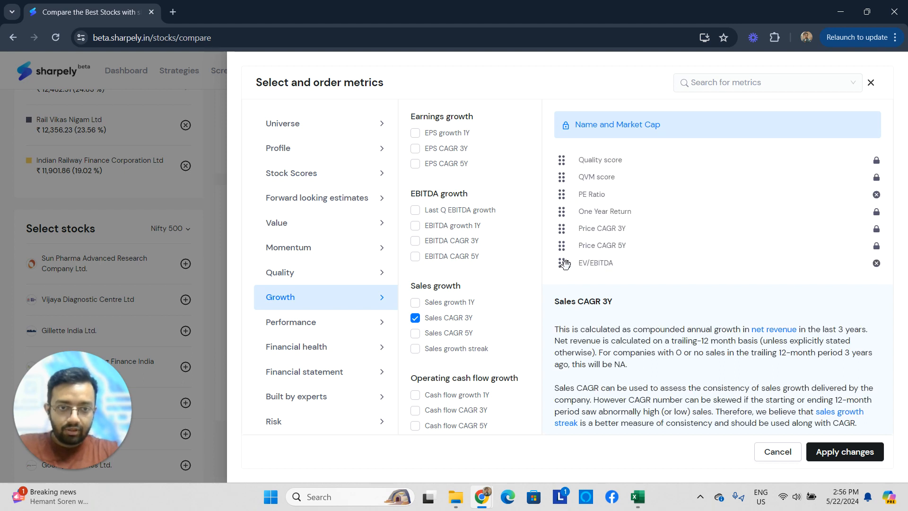
pyautogui.moveTo(561, 262); pyautogui.dragTo(561, 187)
pyautogui.moveTo(563, 222); pyautogui.dragTo(568, 191)
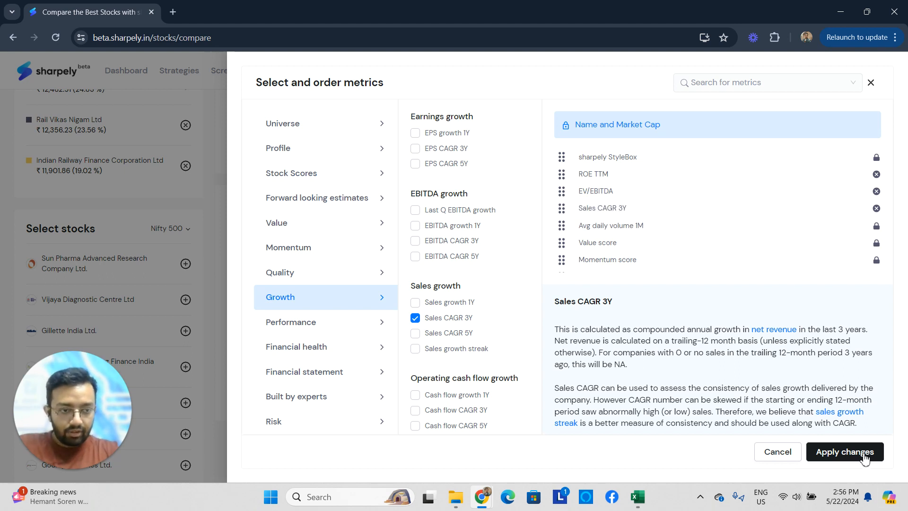
pyautogui.click(844, 451)
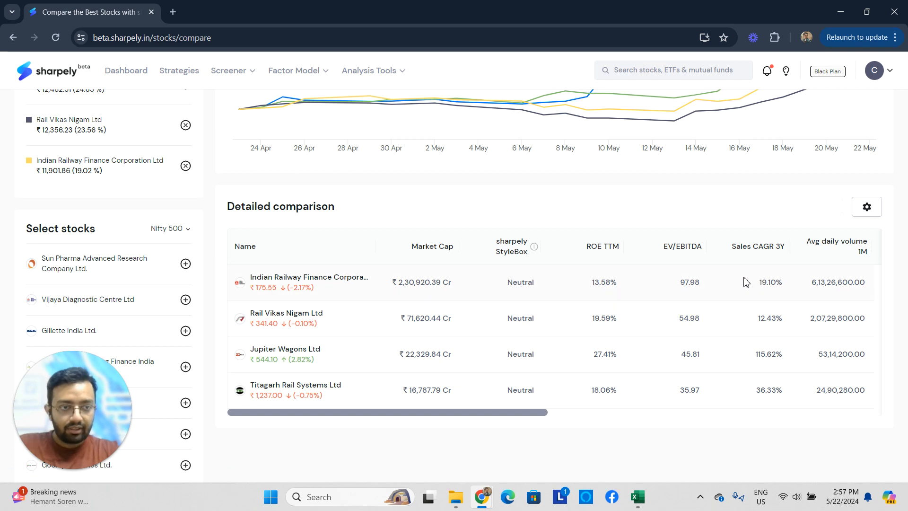
# View the performance comparison chart over the 6M and YTD periods, and set it to 3Y.
pyautogui.scroll(4, 338, 290)
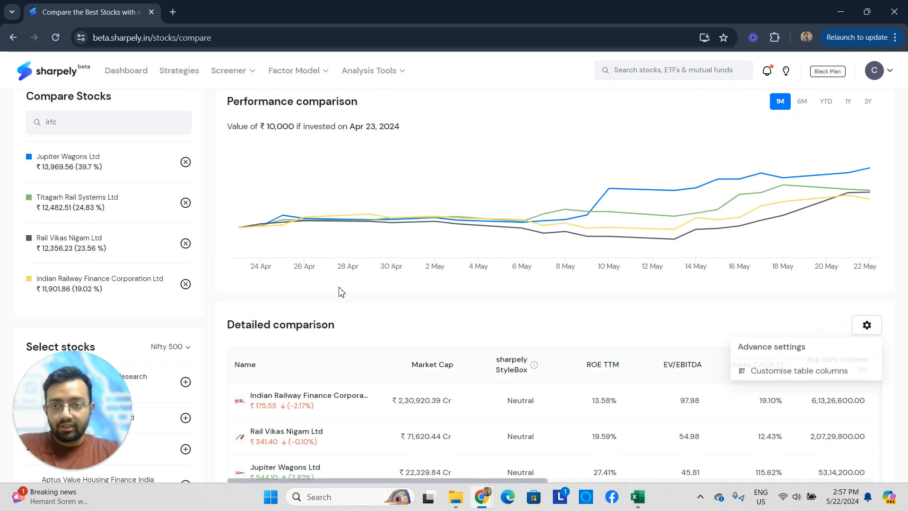
pyautogui.click(802, 160)
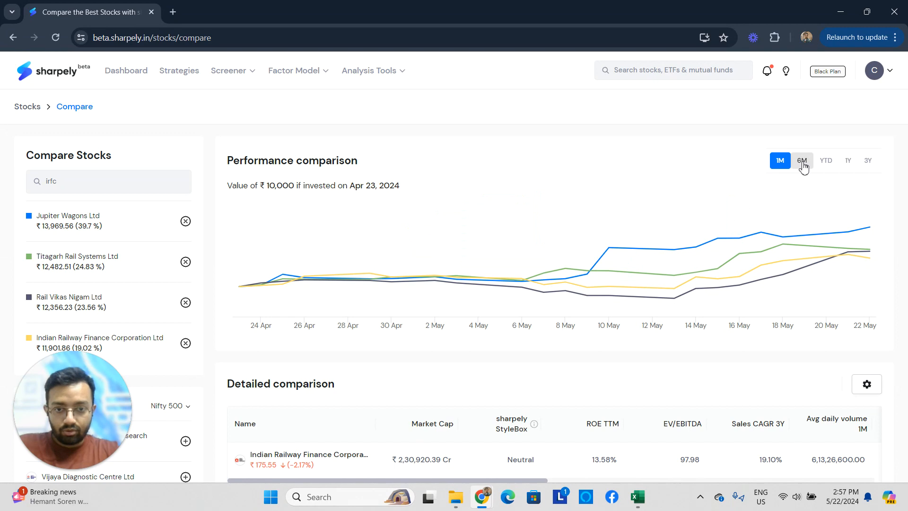
pyautogui.click(835, 166)
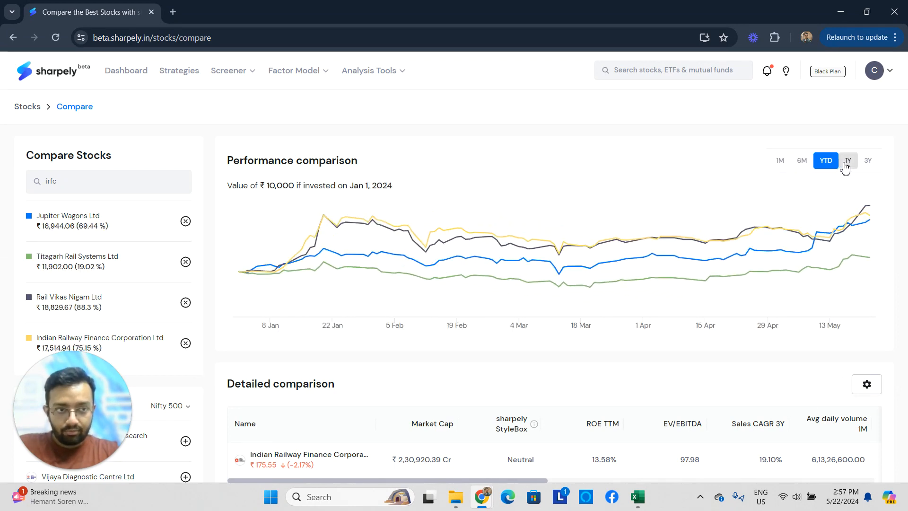
pyautogui.click(861, 164)
pyautogui.click(867, 162)
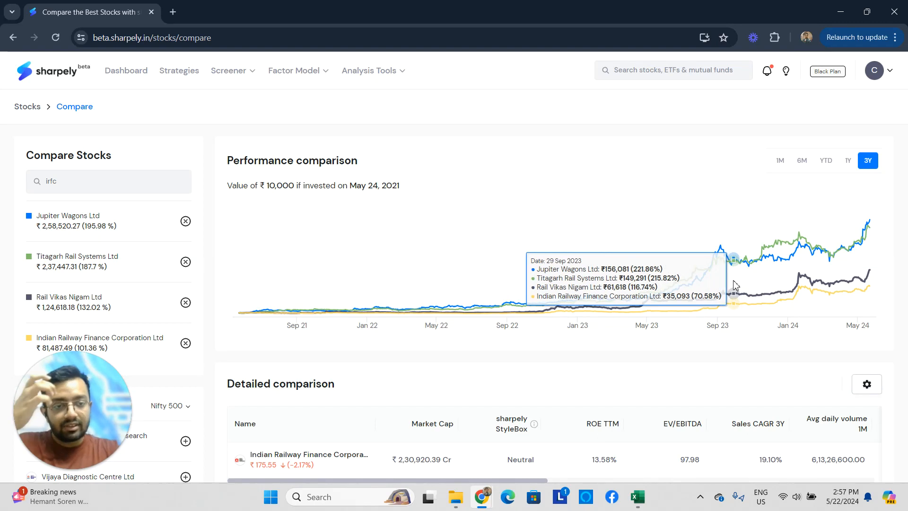
# Open the column customisation settings for the detailed comparison table.
pyautogui.scroll(-3, 817, 379)
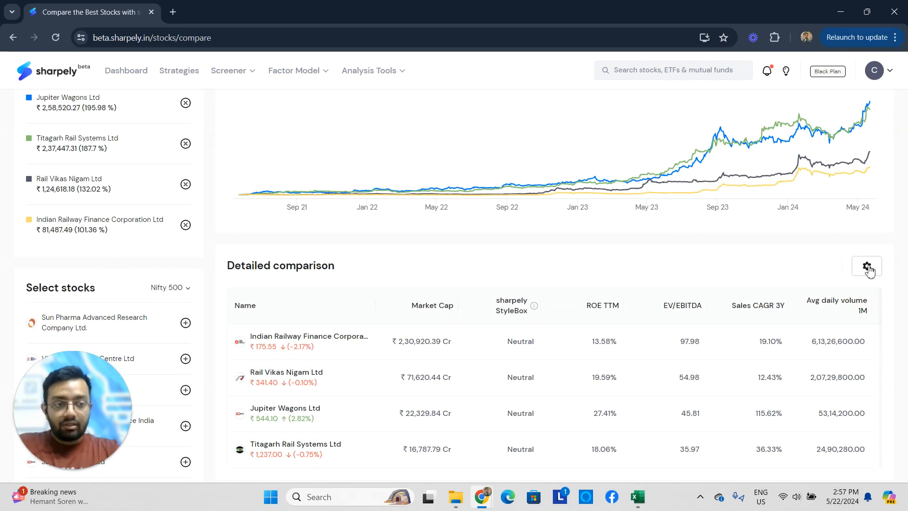
pyautogui.click(867, 267)
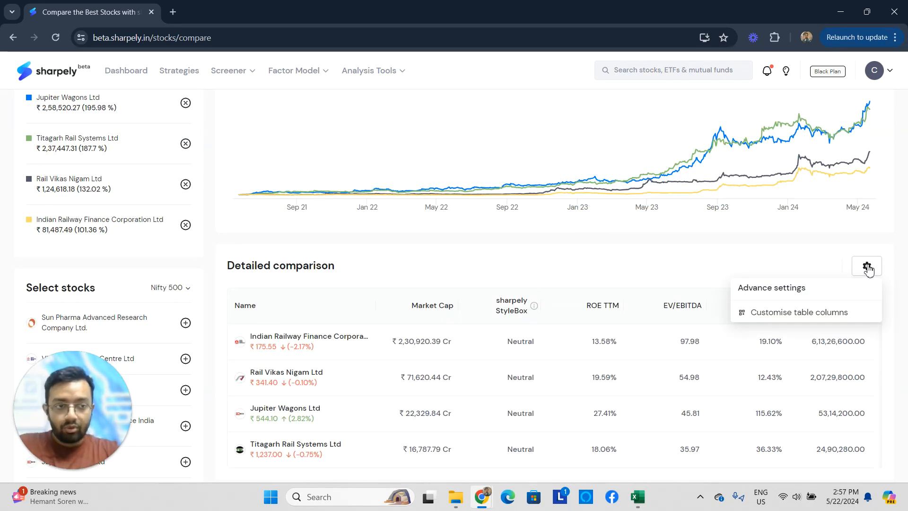
pyautogui.scroll(-3, 388, 298)
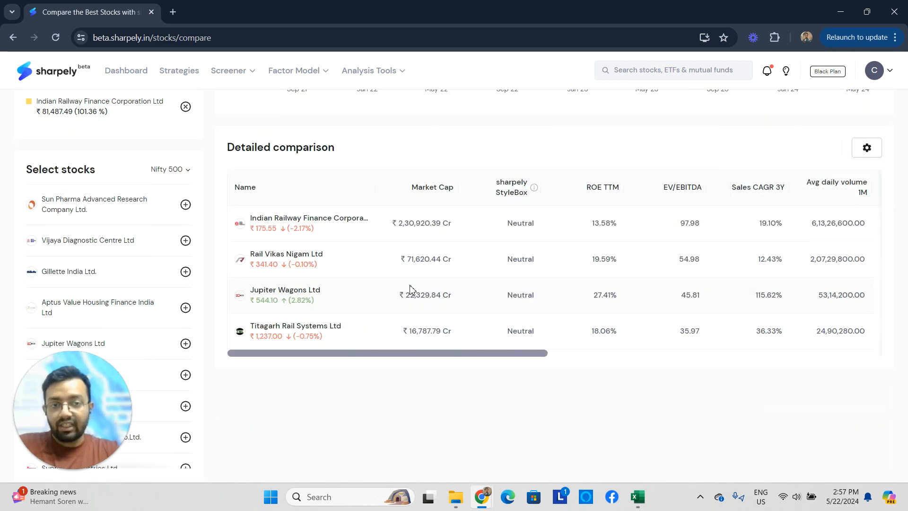
pyautogui.click(862, 151)
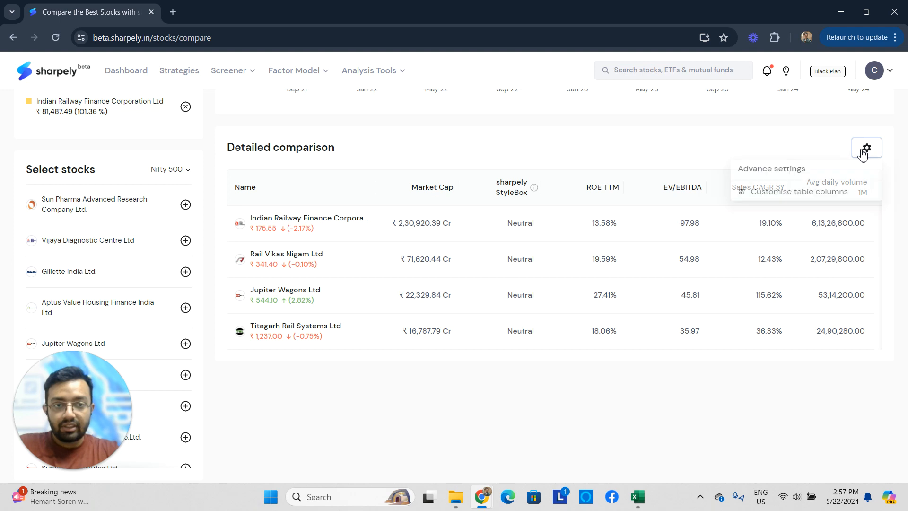
pyautogui.click(787, 197)
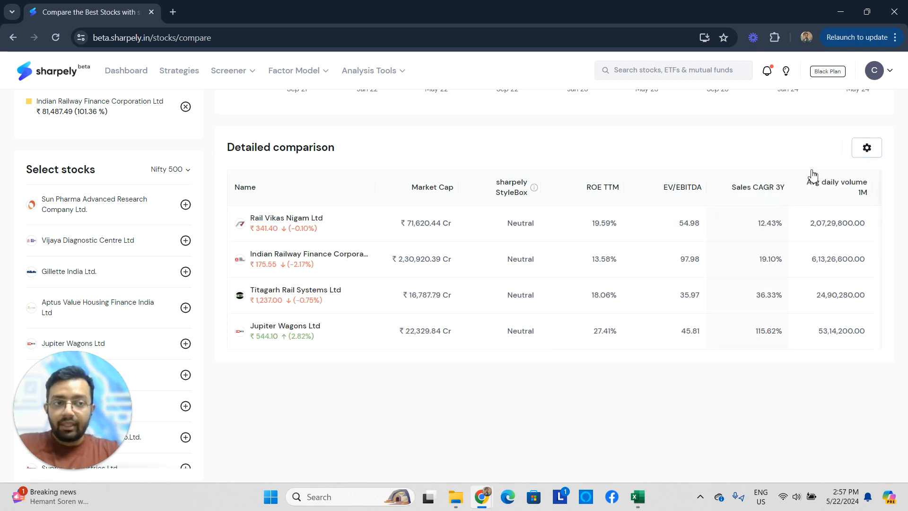
pyautogui.click(867, 151)
pyautogui.click(823, 202)
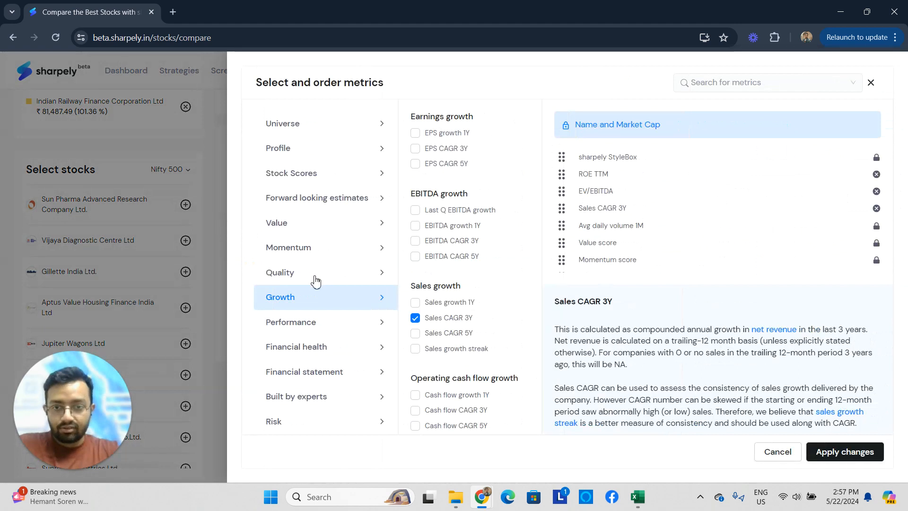
# Look through the available Quality and Growth metrics, including profitability measures and cash flow growth.
pyautogui.click(325, 282)
pyautogui.scroll(-10, 432, 262)
pyautogui.scroll(8, 431, 265)
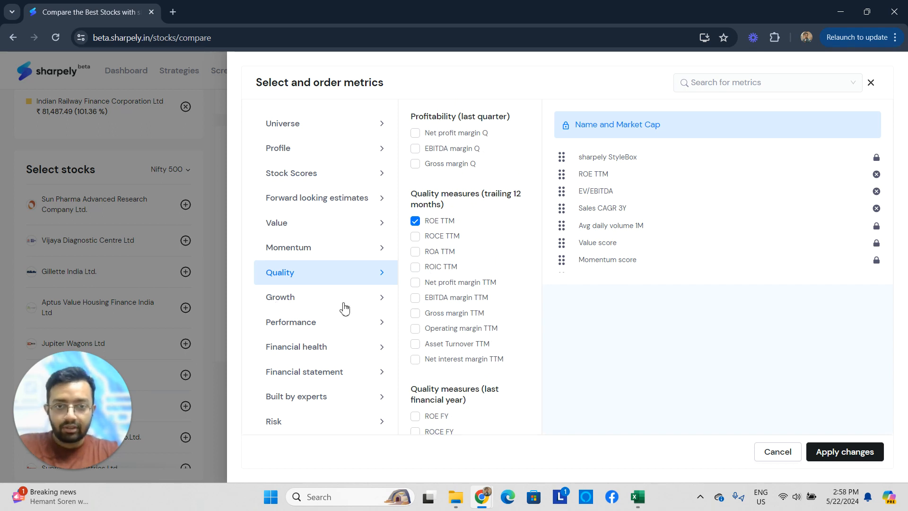
pyautogui.click(298, 300)
pyautogui.scroll(-3, 416, 321)
# Examine the metrics offered under Financial health and Financial statement, including the most recent balance sheet items.
pyautogui.click(294, 349)
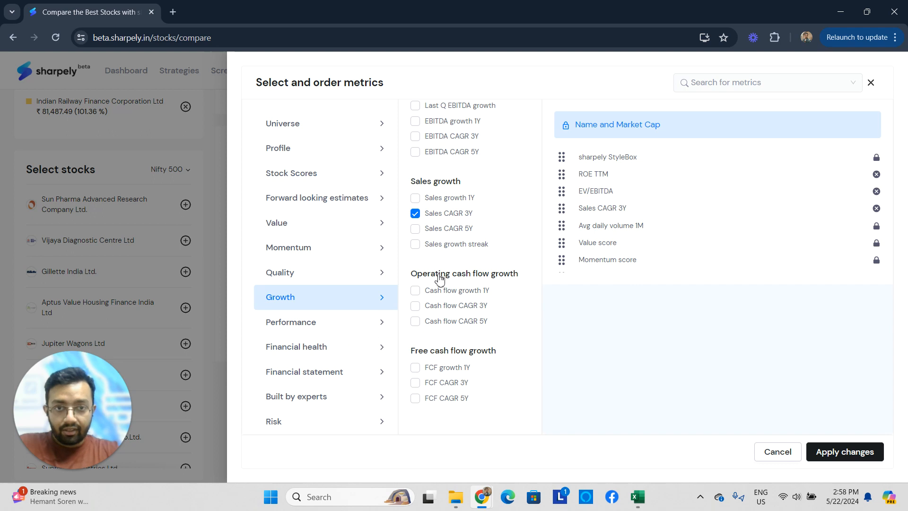
pyautogui.click(312, 379)
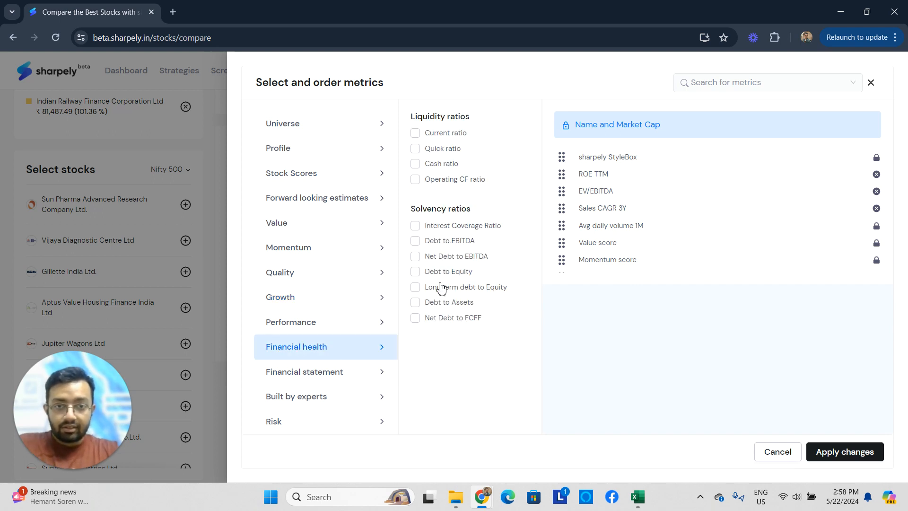
pyautogui.scroll(-4, 432, 218)
pyautogui.scroll(4, 448, 260)
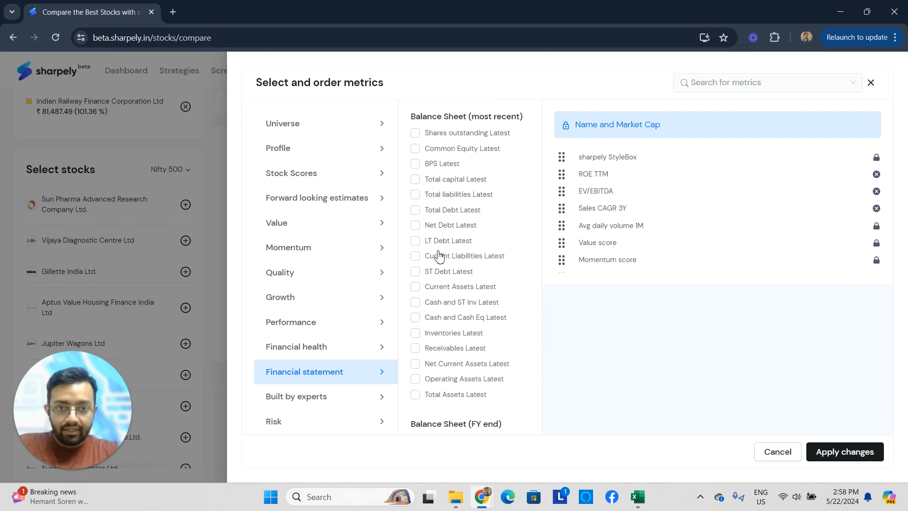
pyautogui.click(416, 225)
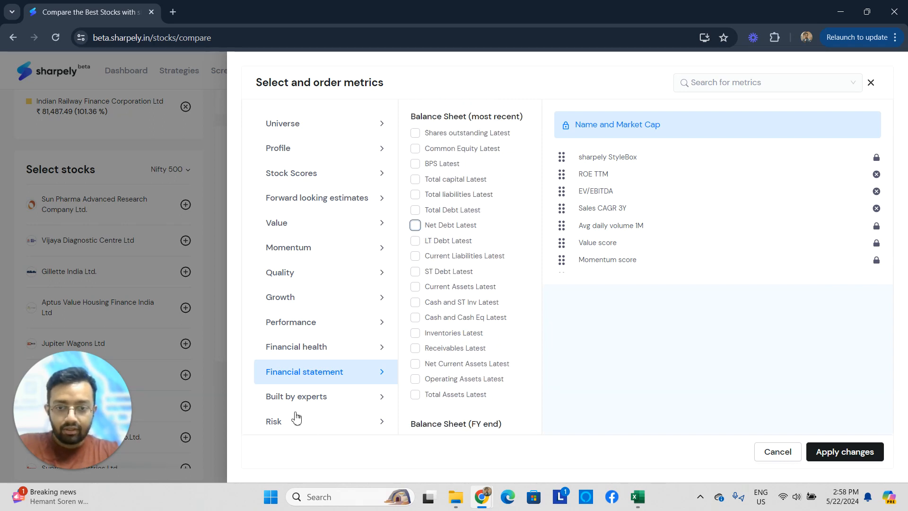
# Review the Risk and Stock Scores metrics, leave the column customisation and return to the detailed comparison table.
pyautogui.click(323, 426)
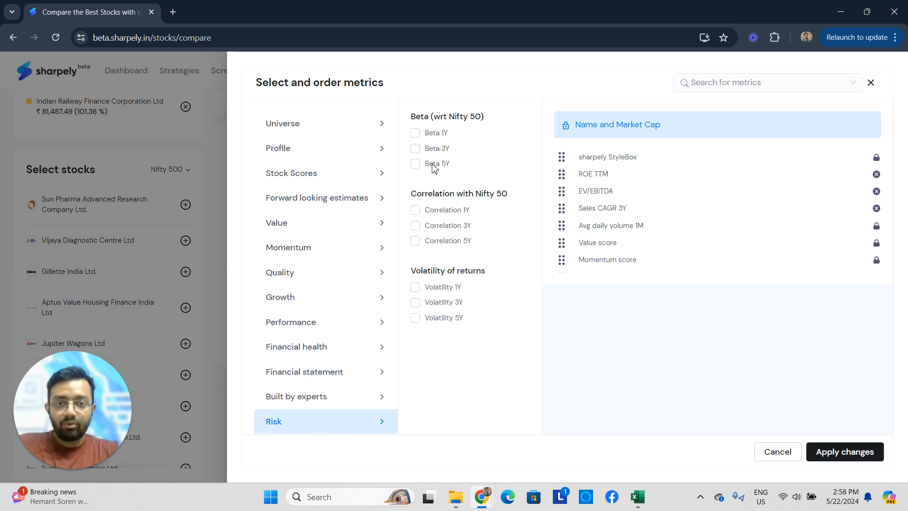
pyautogui.scroll(-1, 331, 331)
pyautogui.scroll(1, 330, 374)
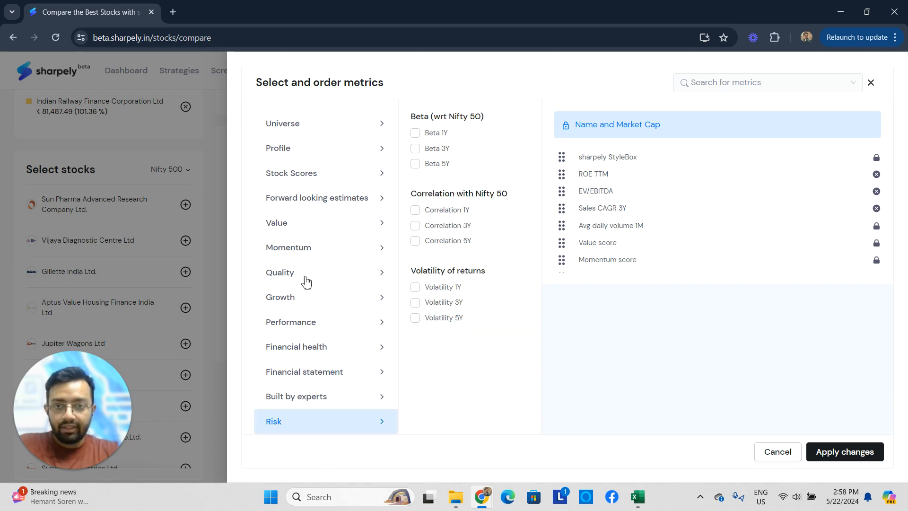
pyautogui.click(323, 176)
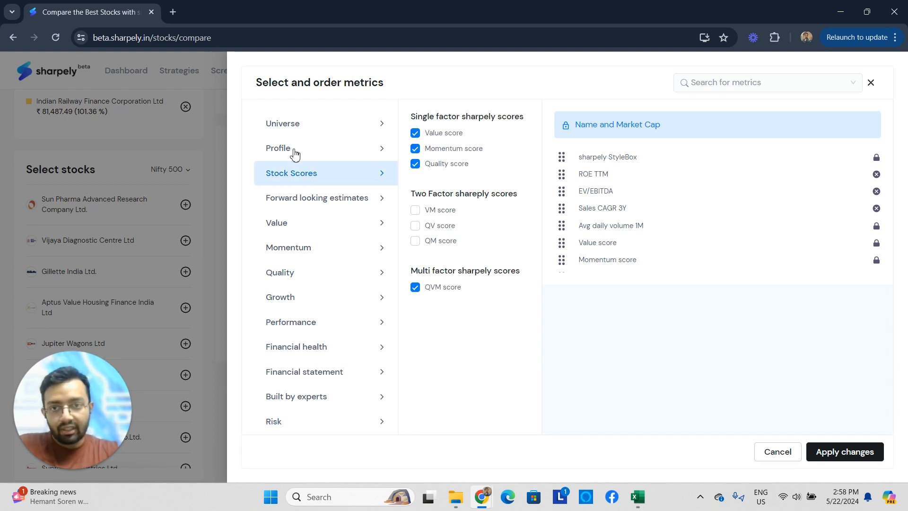
pyautogui.scroll(-1, 321, 220)
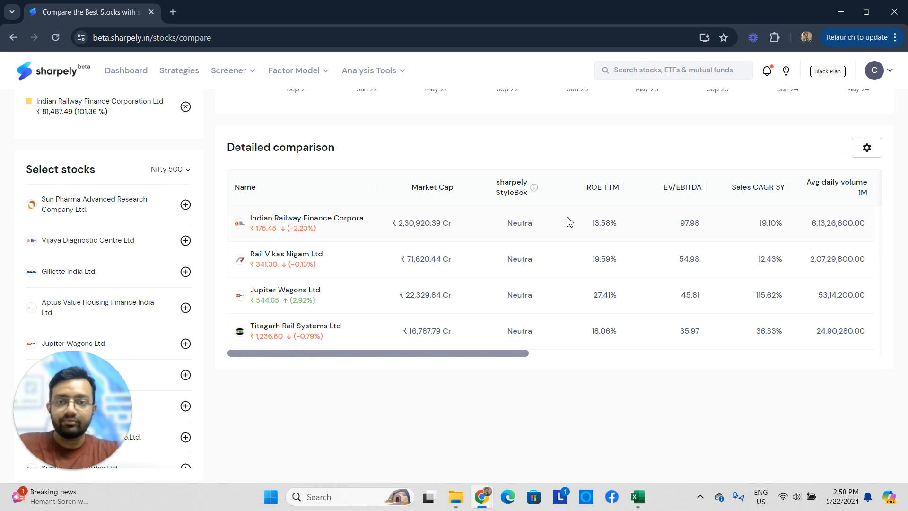
pyautogui.scroll(3, 570, 221)
pyautogui.scroll(-2, 337, 239)
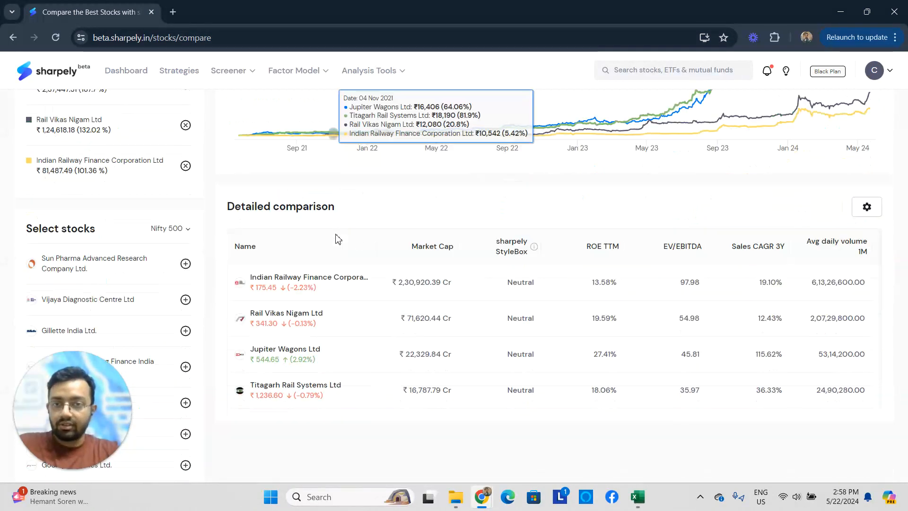